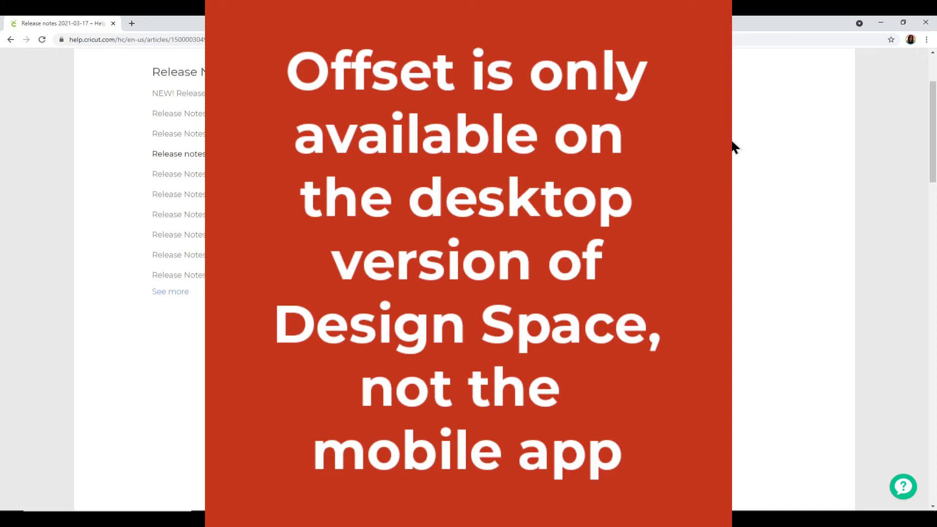
pyautogui.scroll(-5, 733, 146)
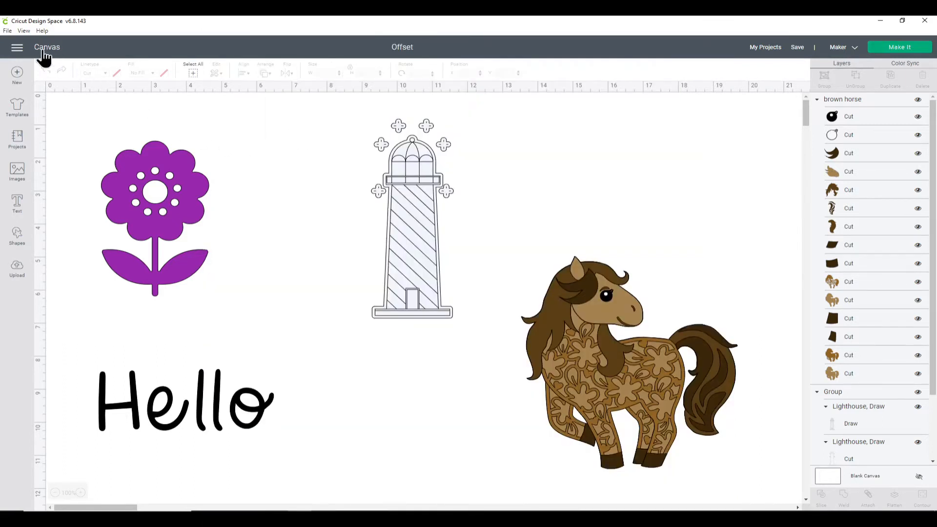
# - Set the canvas style to New in the Design Space settings
pyautogui.click(17, 48)
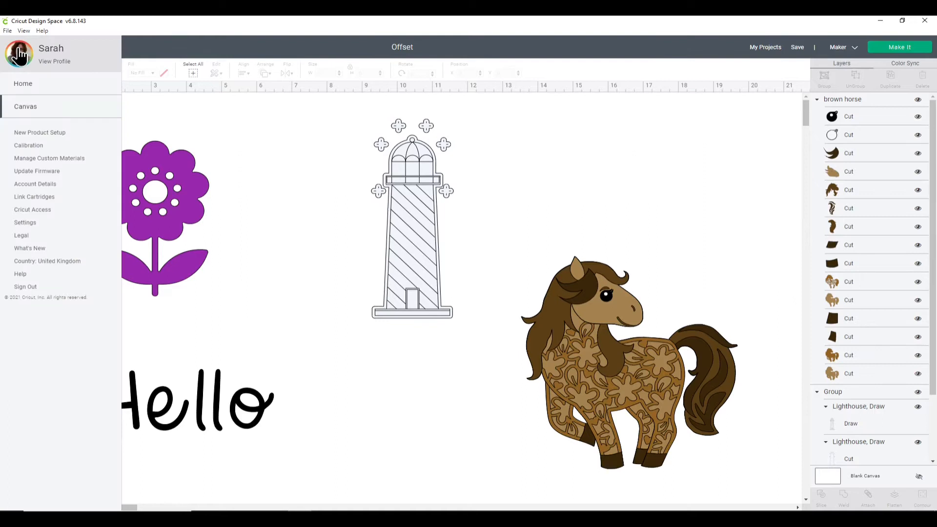
pyautogui.click(29, 222)
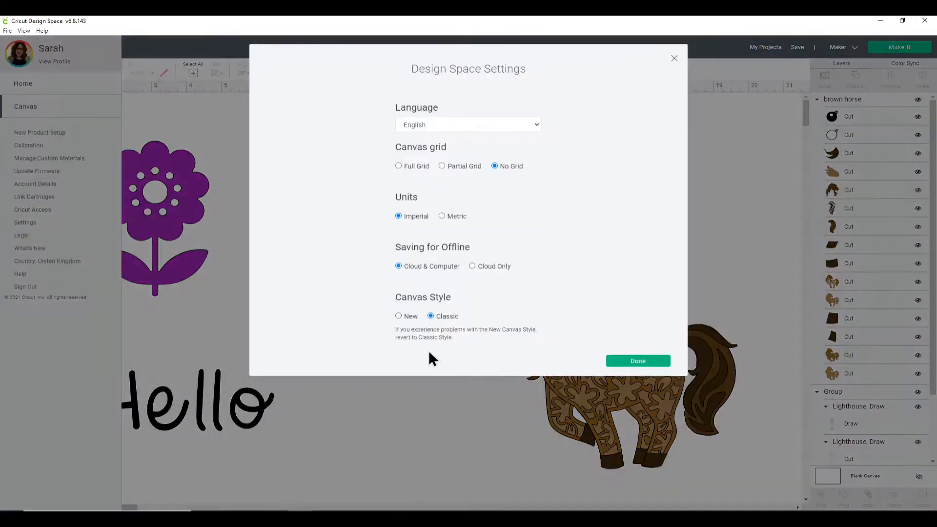
pyautogui.click(398, 317)
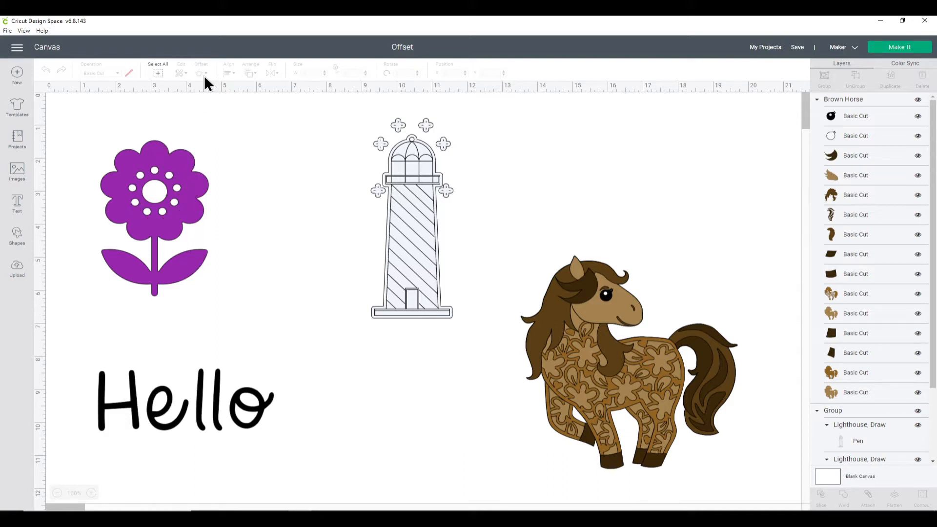
# - Create an offset around the purple flower with a distance of 0.153 in and rounded corners
pyautogui.click(159, 154)
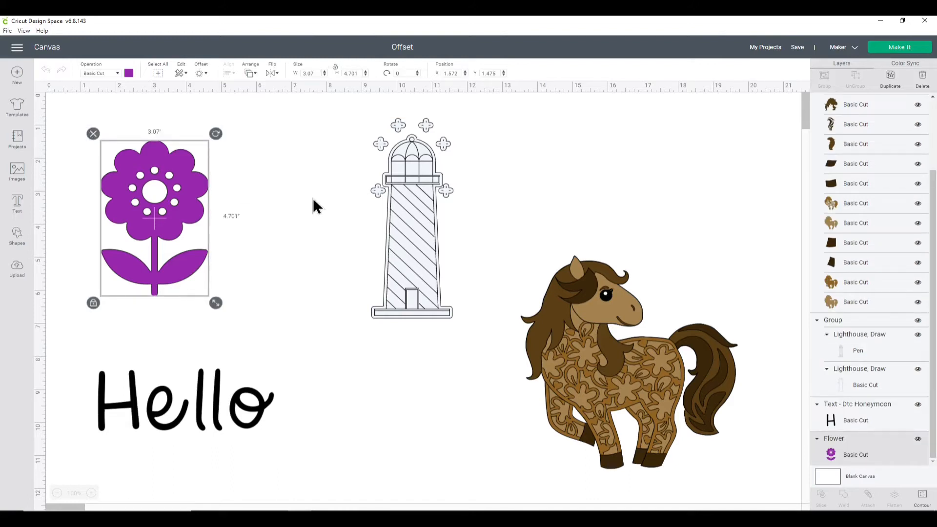
pyautogui.click(201, 74)
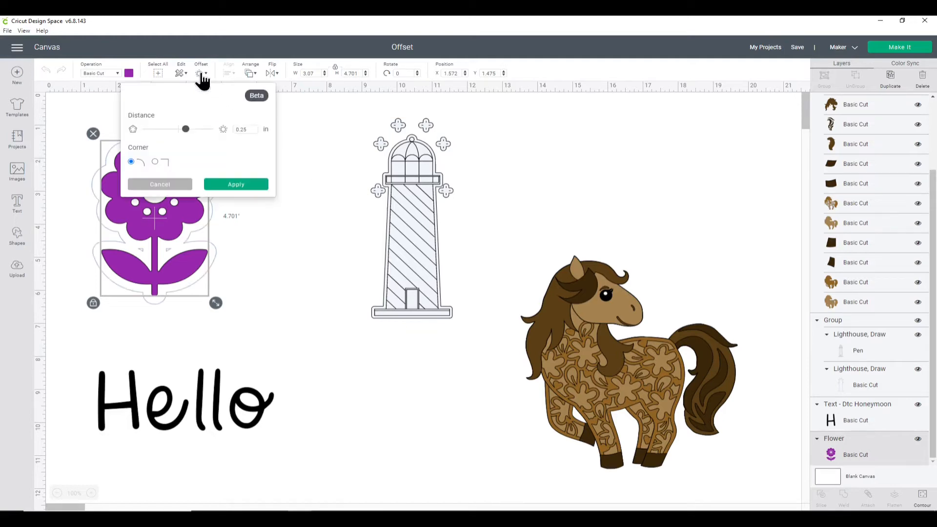
pyautogui.moveTo(186, 130)
pyautogui.mouseDown()
pyautogui.moveTo(204, 130)
pyautogui.moveTo(187, 131)
pyautogui.moveTo(200, 130)
pyautogui.moveTo(186, 137)
pyautogui.moveTo(190, 144)
pyautogui.mouseUp()
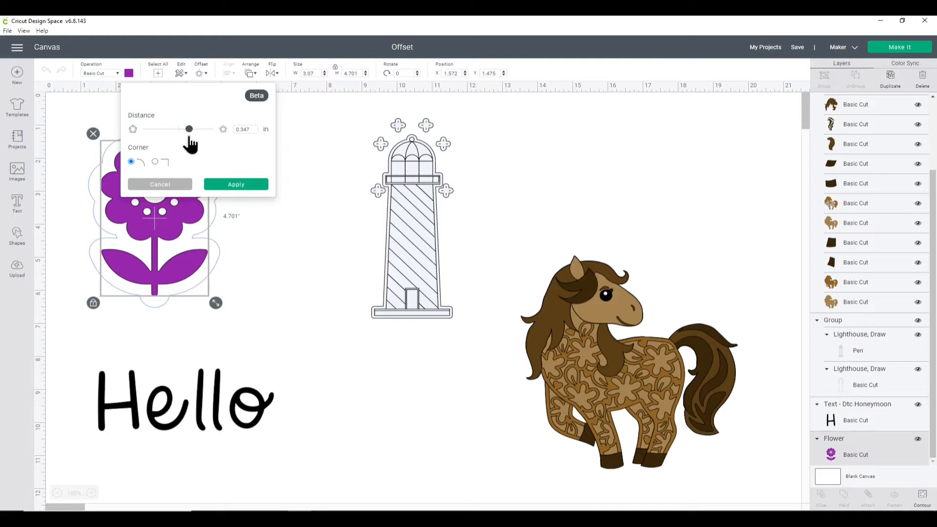
pyautogui.moveTo(190, 142)
pyautogui.mouseDown()
pyautogui.moveTo(174, 141)
pyautogui.moveTo(184, 146)
pyautogui.mouseUp()
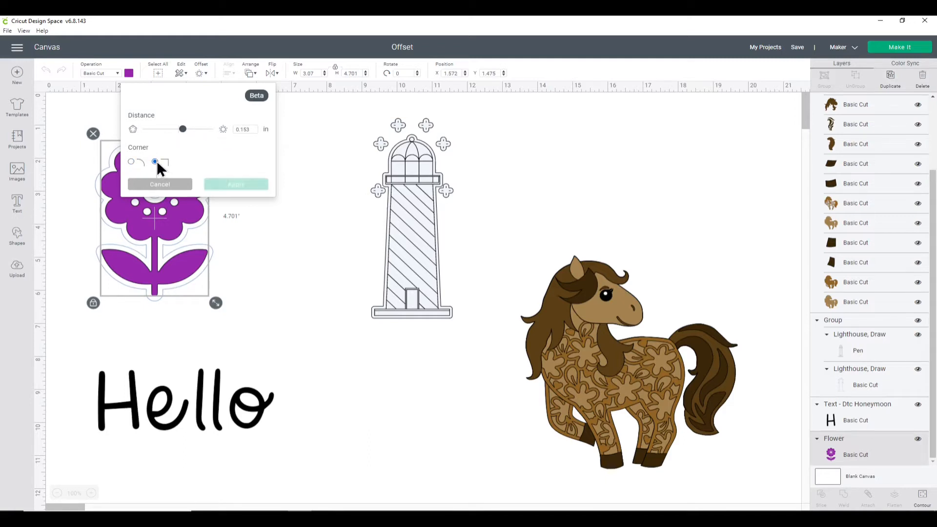
pyautogui.click(131, 162)
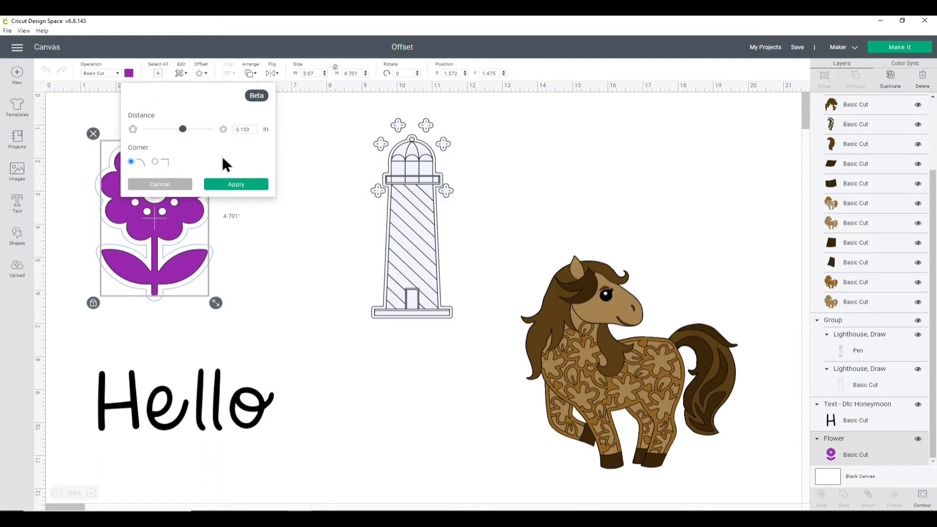
pyautogui.click(238, 185)
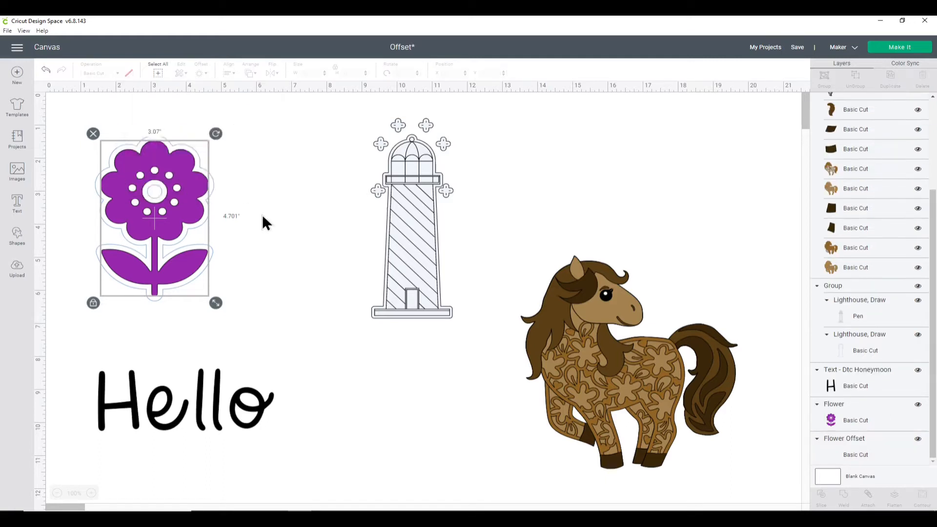
# - Move the purple flower off its offset to the right, and place the black offset at about X 1.28, Y 1.18
pyautogui.click(285, 246)
pyautogui.moveTo(185, 224); pyautogui.dragTo(307, 215)
pyautogui.click(178, 208)
pyautogui.moveTo(174, 199); pyautogui.dragTo(170, 193)
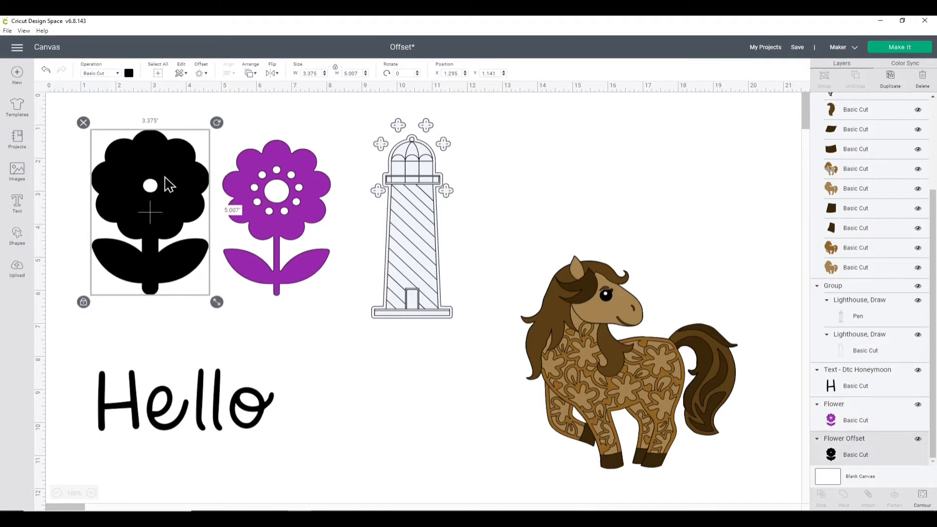
pyautogui.moveTo(177, 168); pyautogui.dragTo(177, 169)
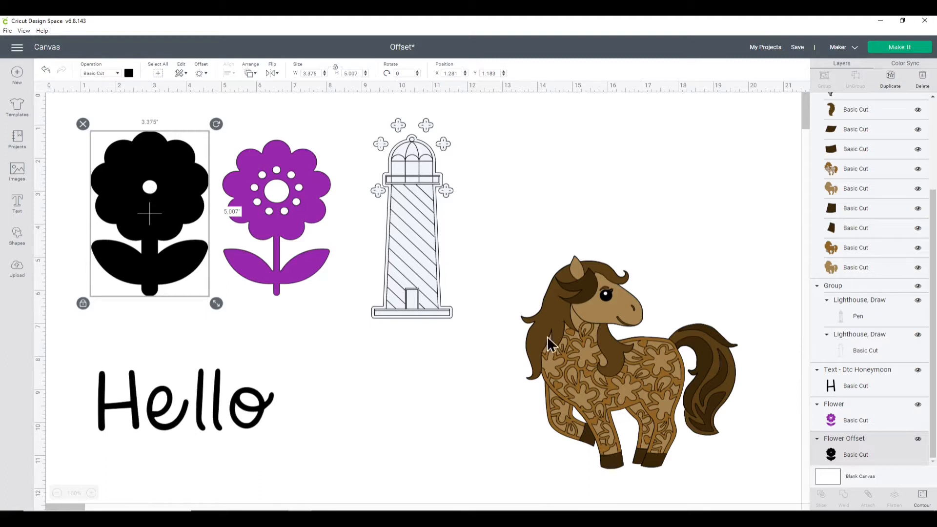
# - Hide the centre-hole contour of the black flower offset and place the purple flower back on top of it
pyautogui.click(923, 499)
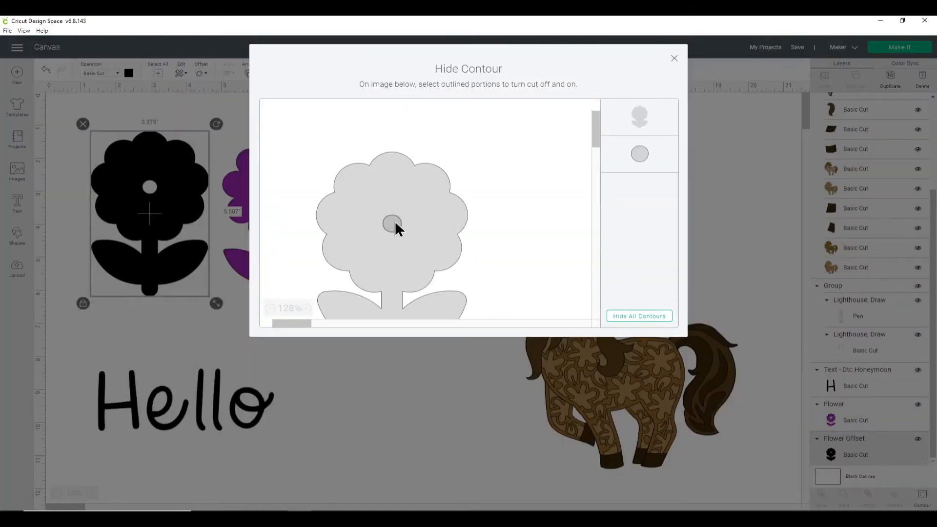
pyautogui.click(393, 225)
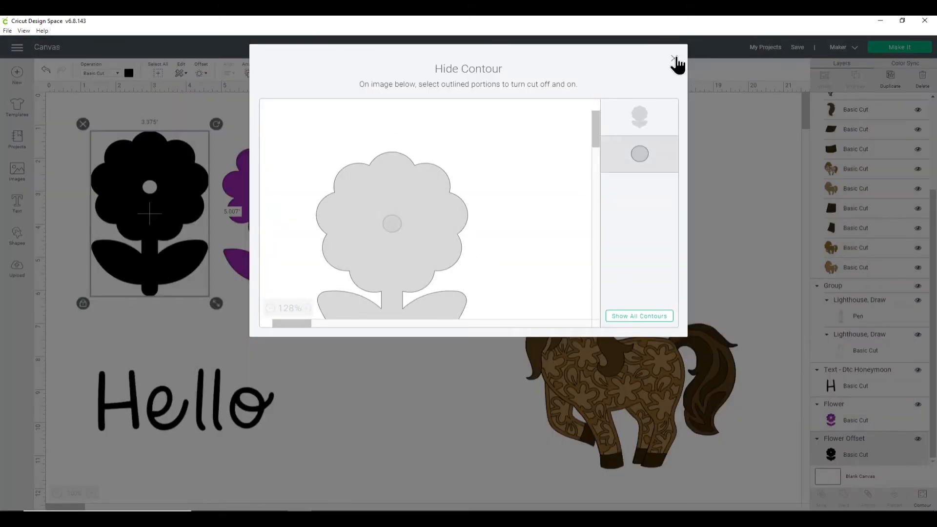
pyautogui.click(674, 59)
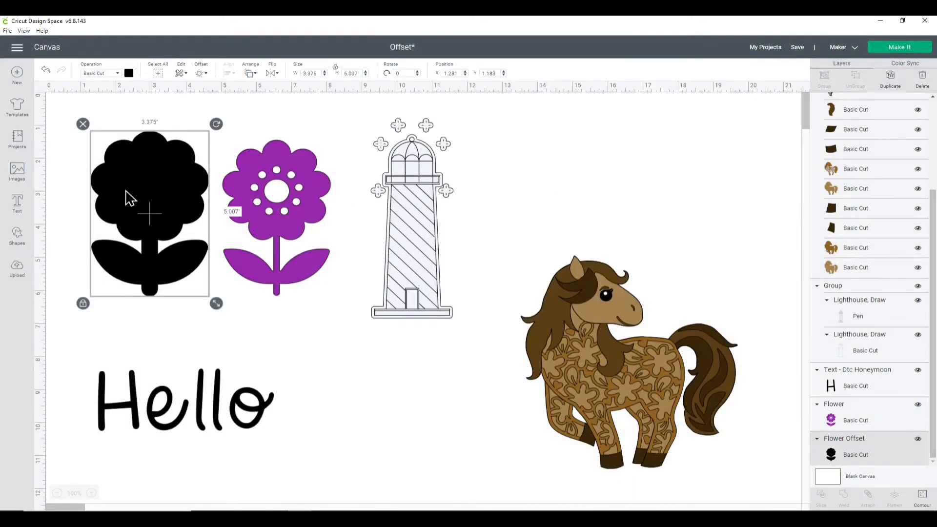
pyautogui.moveTo(300, 225); pyautogui.dragTo(170, 217)
pyautogui.click(300, 225)
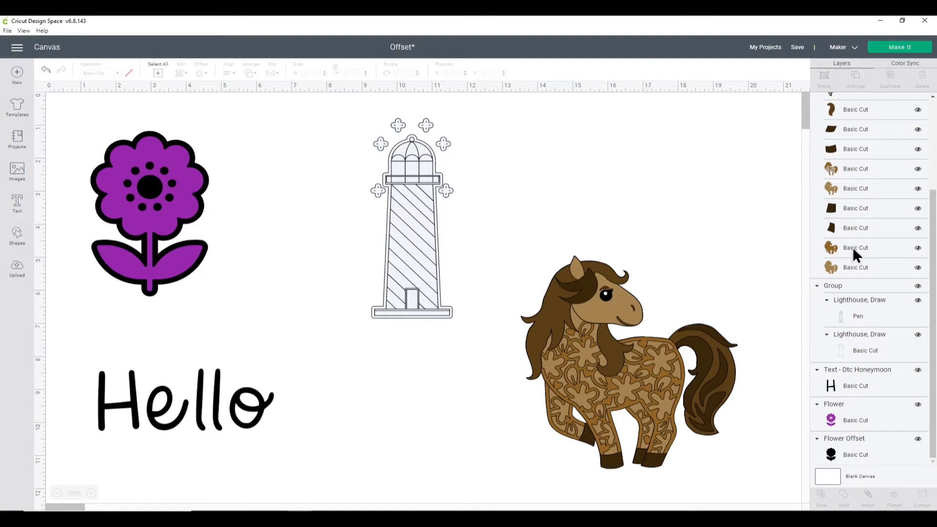
# - Recolour the flower's offset layer from the palette to yellow-orange
pyautogui.click(876, 443)
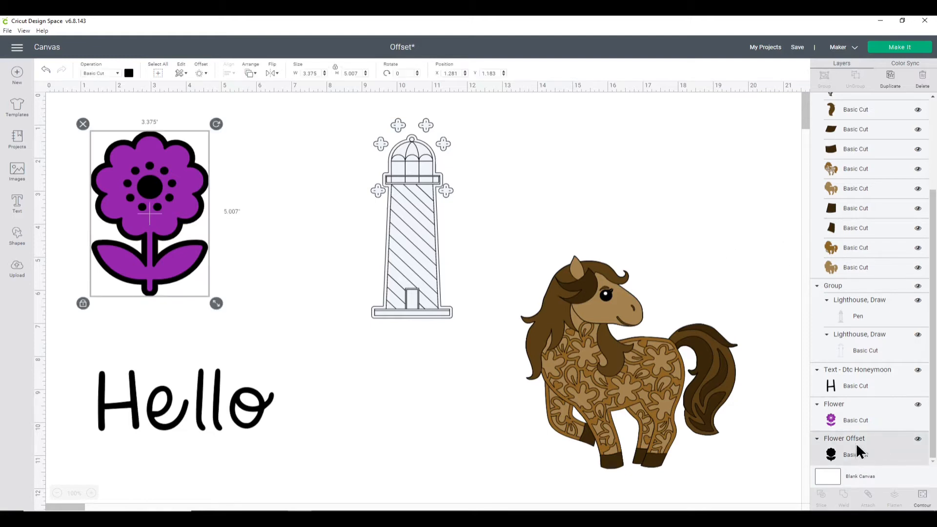
pyautogui.click(129, 73)
pyautogui.click(200, 162)
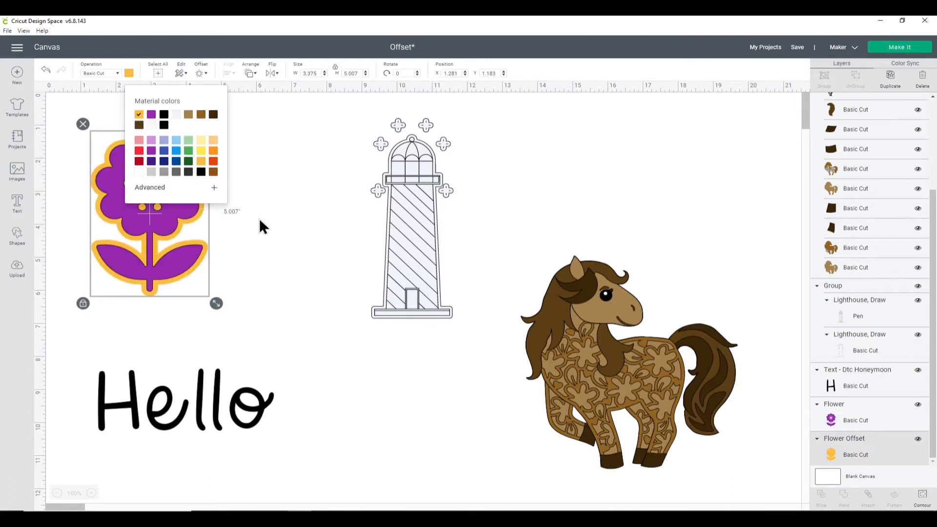
pyautogui.click(281, 233)
# - Add a second offset around the yellow-orange flower offset, with a distance of 0.153 in and rounded corners
pyautogui.click(854, 440)
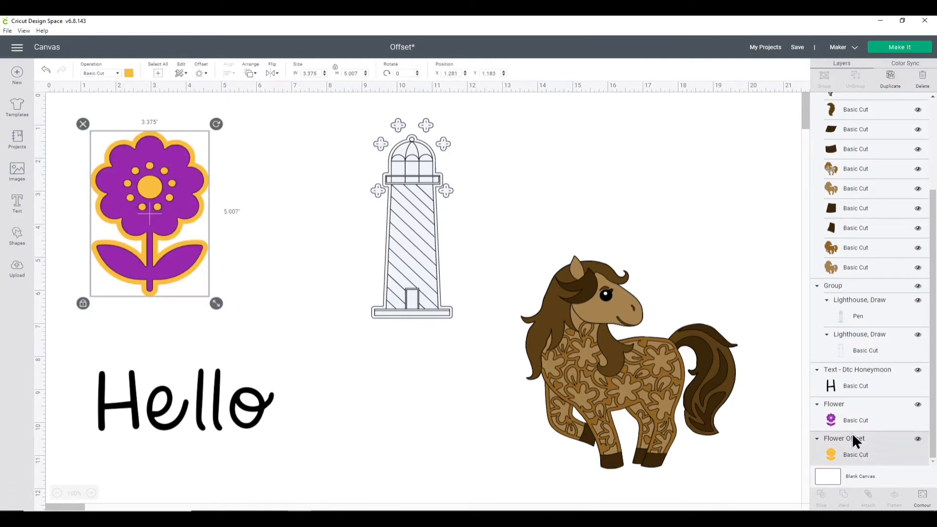
pyautogui.click(201, 74)
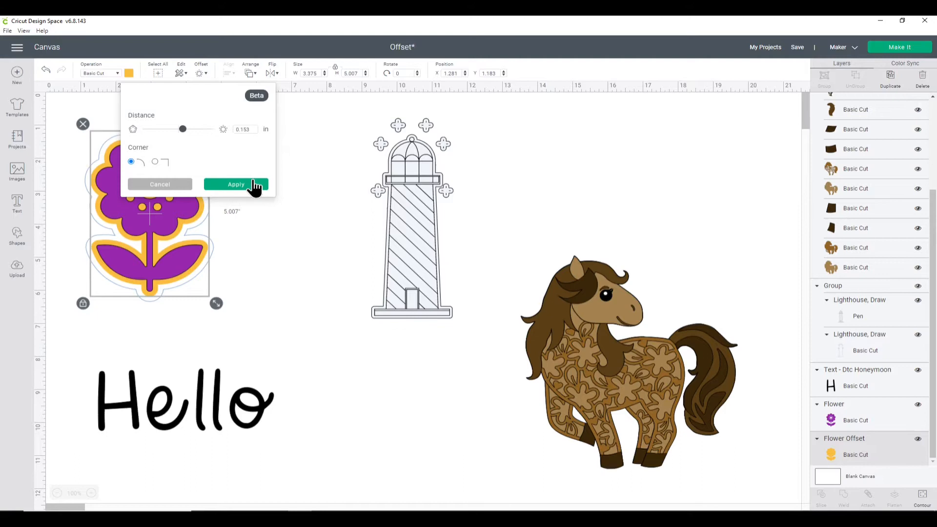
pyautogui.click(235, 185)
pyautogui.click(293, 248)
# - Move the purple flower and the yellow-orange offset apart to separate the layers, and undo both moves
pyautogui.moveTo(176, 200); pyautogui.dragTo(284, 252)
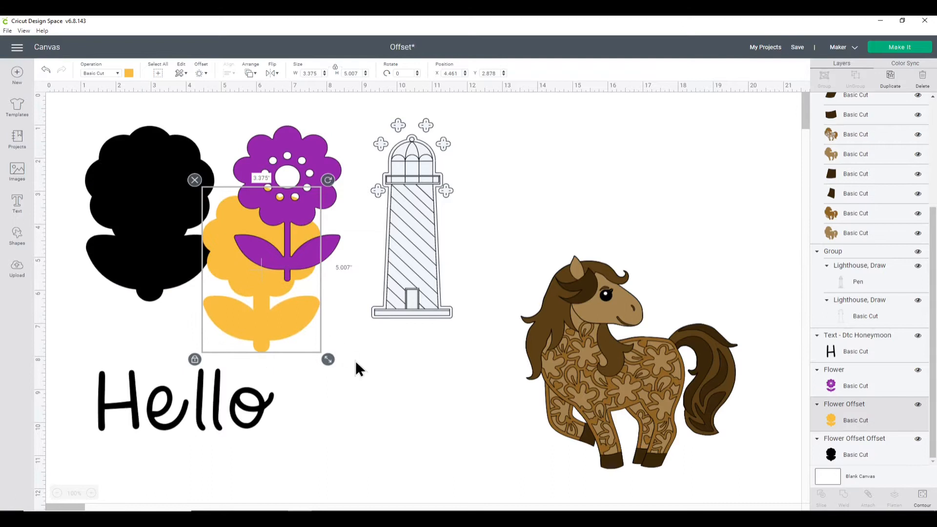
pyautogui.click(45, 71)
pyautogui.click(45, 71)
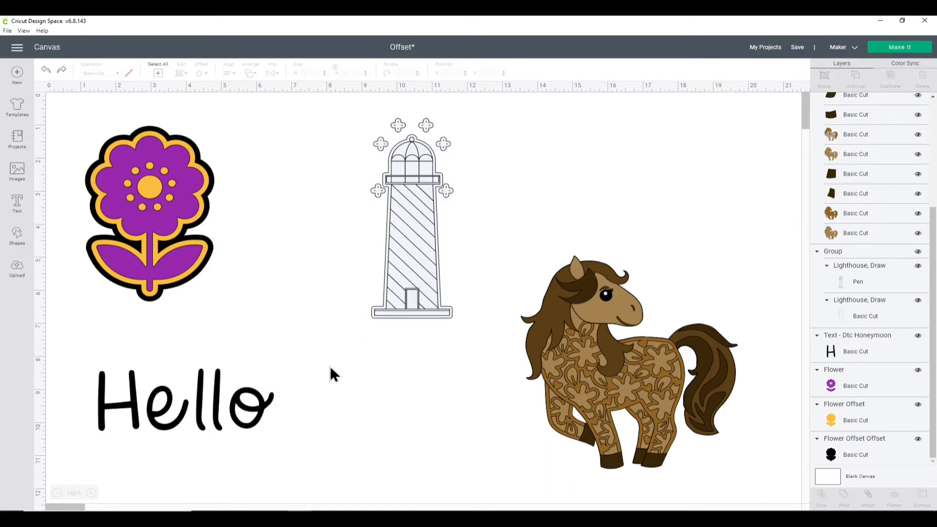
# - Move the Hello text below the flower to about X 2.69, Y 7.56 and recolour it purple
pyautogui.moveTo(266, 391); pyautogui.dragTo(310, 383)
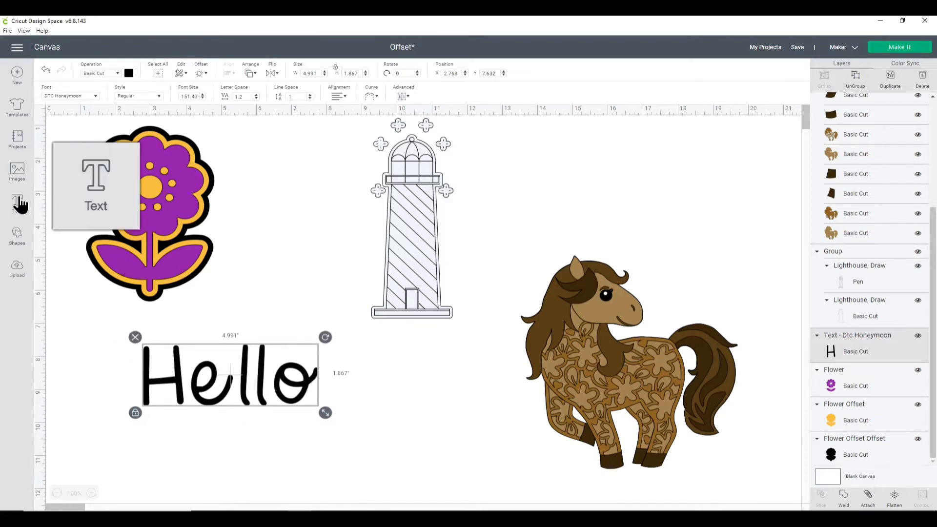
pyautogui.moveTo(226, 373); pyautogui.dragTo(223, 370)
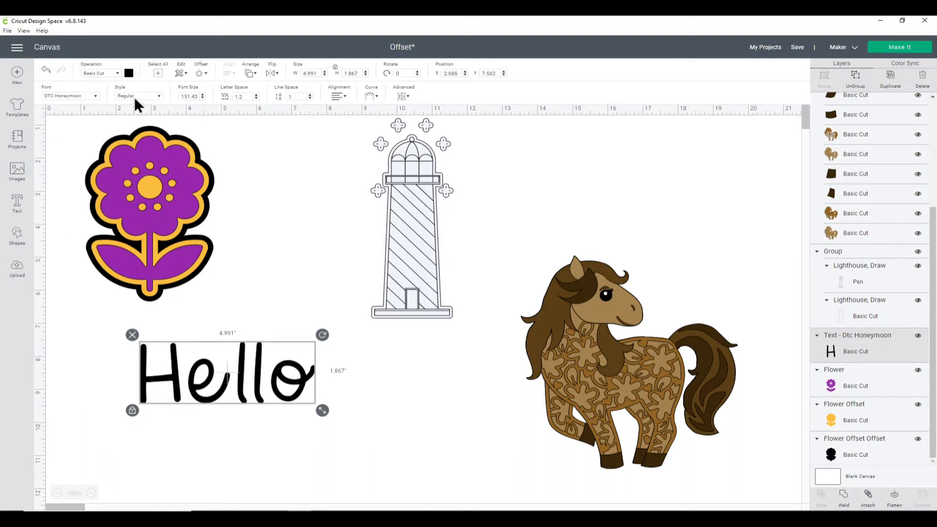
pyautogui.click(129, 73)
pyautogui.click(164, 115)
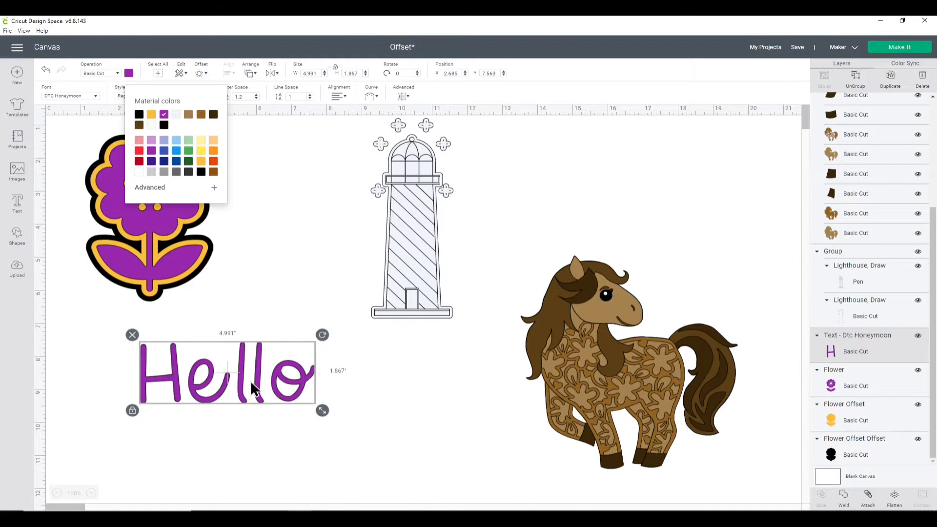
pyautogui.click(352, 383)
# - Create a 0.25 in offset with rounded corners around the Hello text, with Weld Offsets turned off
pyautogui.click(297, 374)
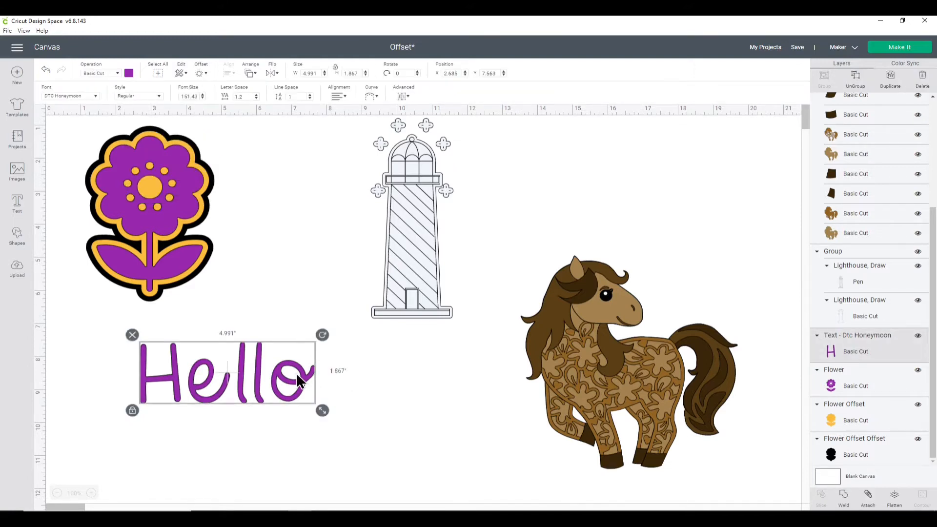
pyautogui.click(202, 75)
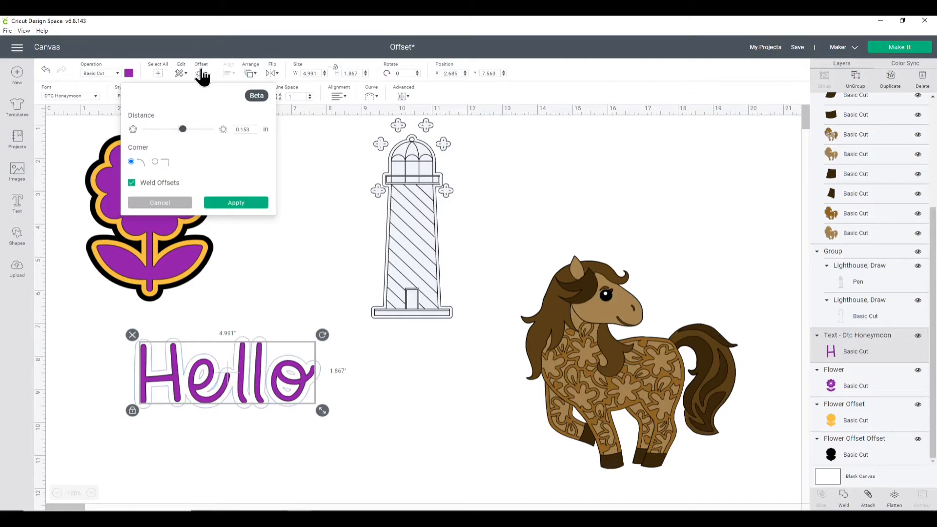
pyautogui.moveTo(183, 129); pyautogui.dragTo(186, 130)
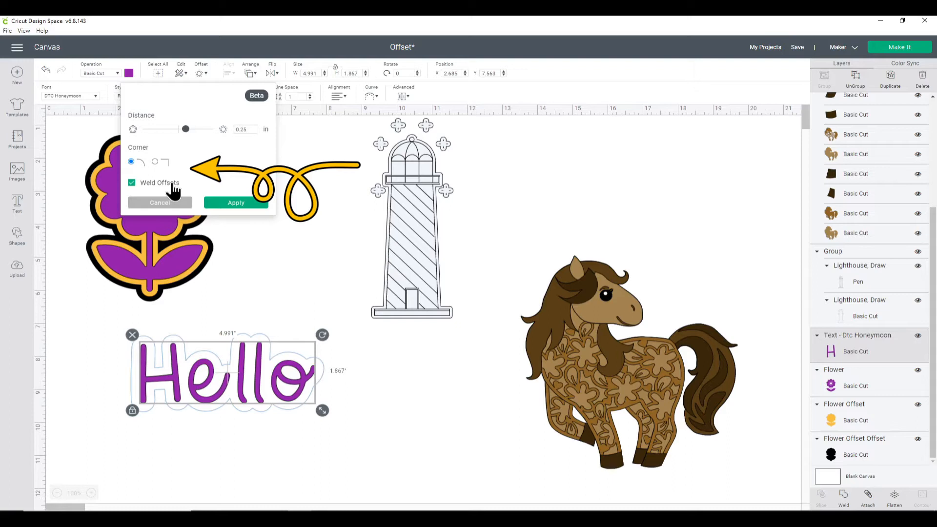
pyautogui.click(131, 183)
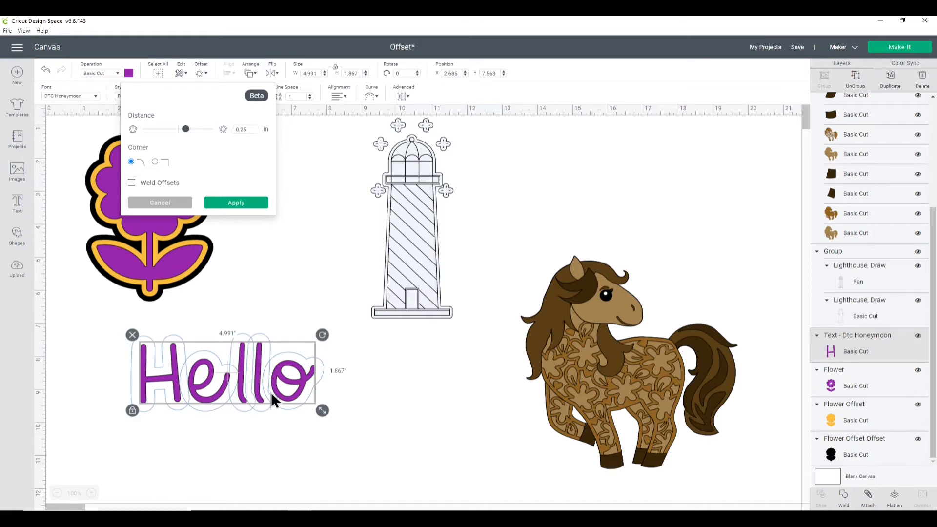
pyautogui.click(237, 202)
# - Move the purple Hello text off its offsets and spread the individual black letter offsets apart
pyautogui.moveTo(314, 371); pyautogui.dragTo(343, 343)
pyautogui.moveTo(265, 358); pyautogui.dragTo(287, 288)
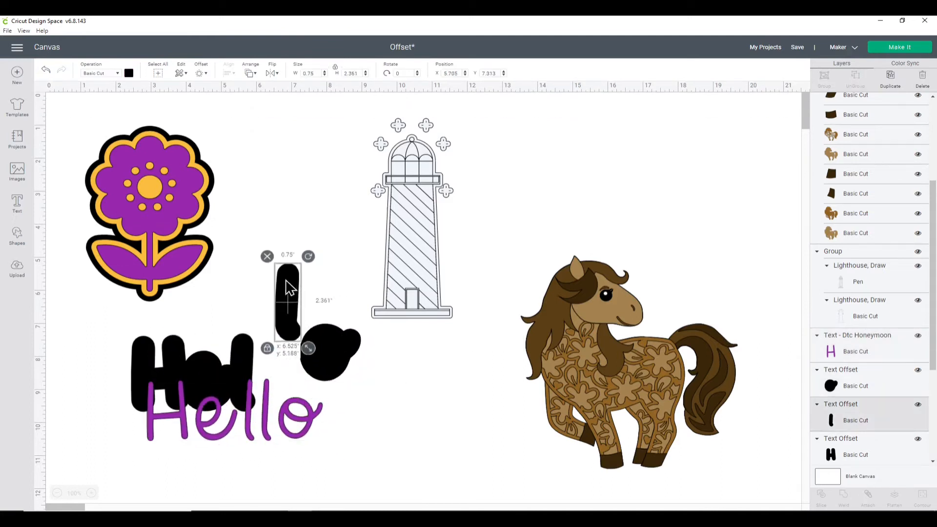
pyautogui.moveTo(250, 344); pyautogui.dragTo(233, 297)
pyautogui.moveTo(149, 376); pyautogui.dragTo(94, 370)
pyautogui.moveTo(193, 383); pyautogui.dragTo(178, 355)
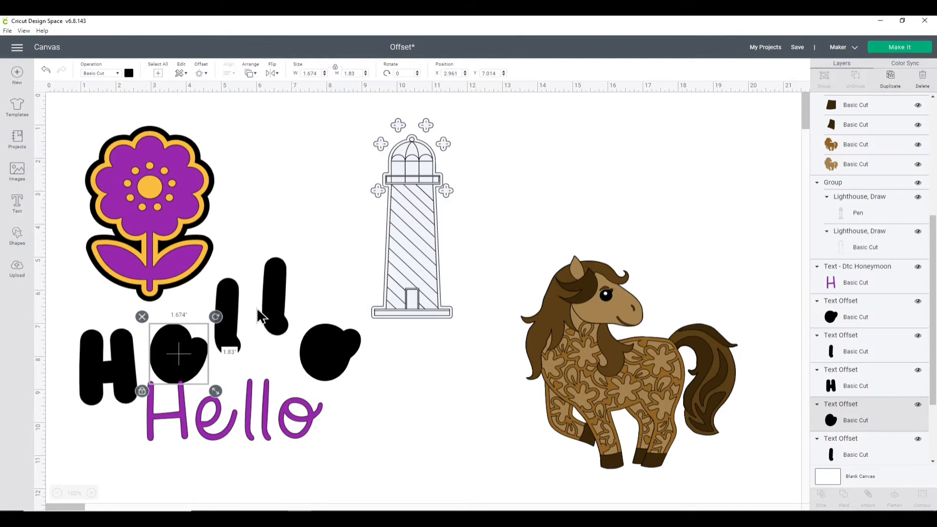
# - Undo the moves of the letter offsets and text, and also the unwelded offset of the Hello text
pyautogui.click(47, 74)
pyautogui.click(48, 73)
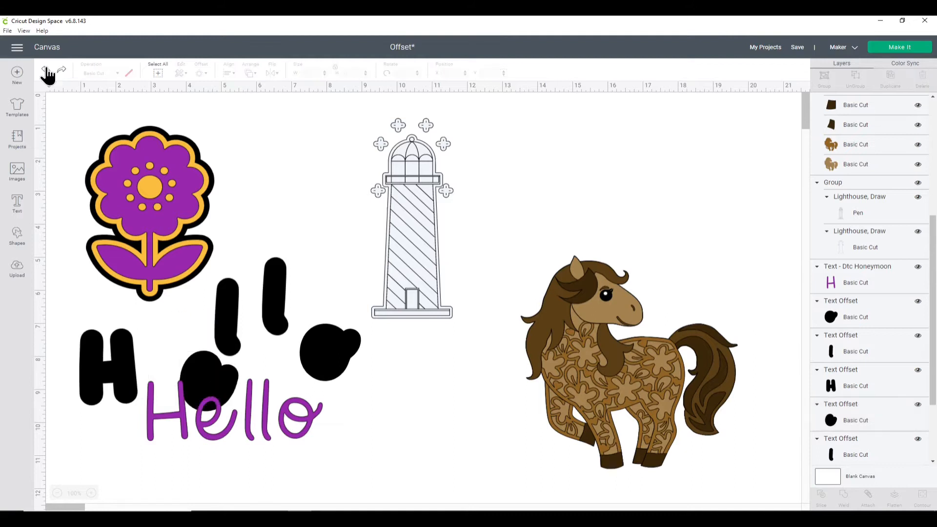
pyautogui.click(48, 73)
pyautogui.click(47, 73)
pyautogui.click(48, 73)
pyautogui.click(47, 73)
pyautogui.click(48, 73)
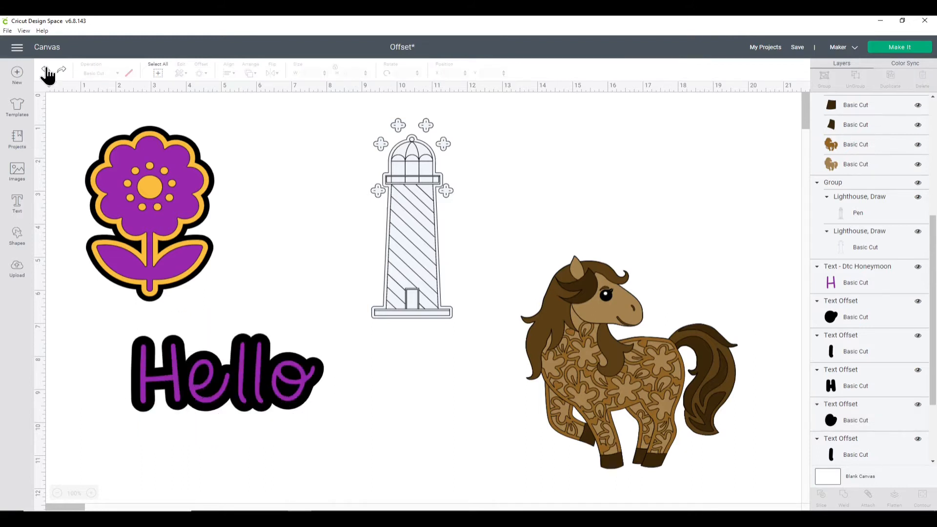
pyautogui.click(47, 73)
# - Create a 0.25 in offset with rounded corners around the Hello text, with Weld Offsets turned on
pyautogui.click(297, 389)
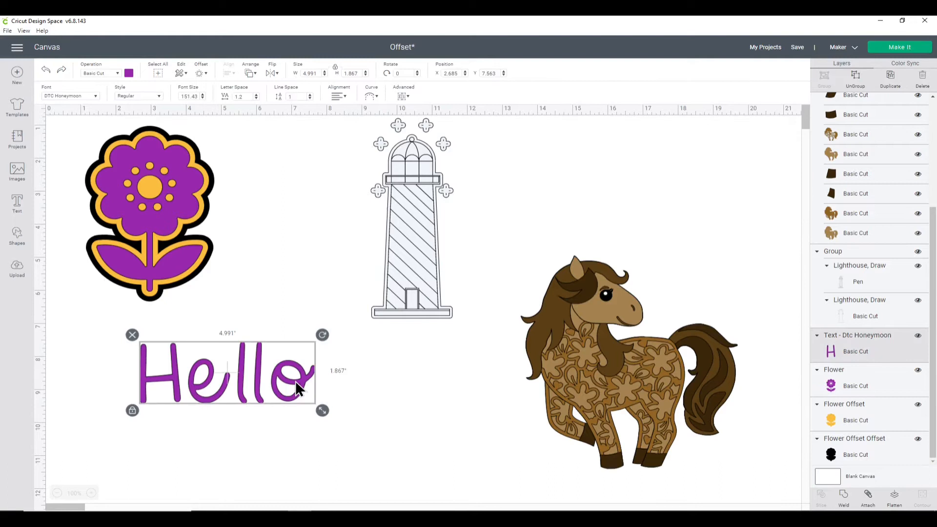
pyautogui.click(200, 74)
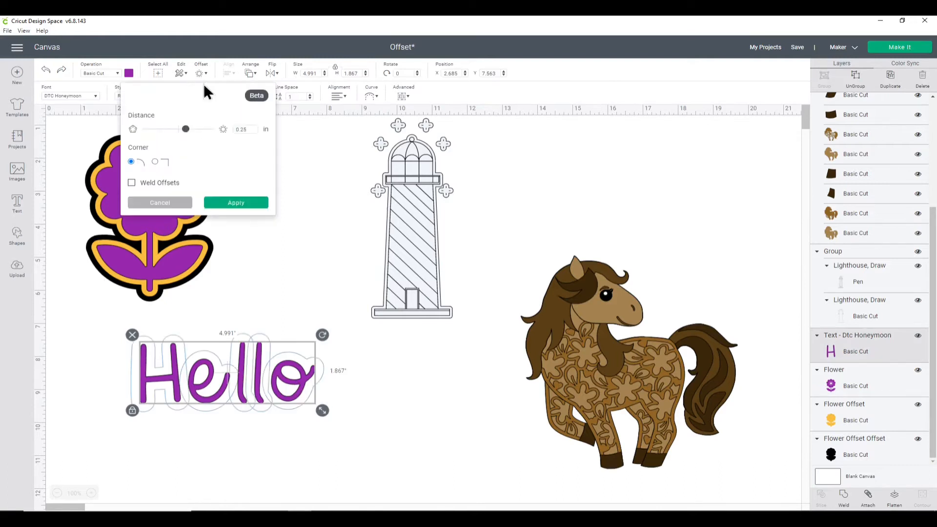
pyautogui.click(131, 183)
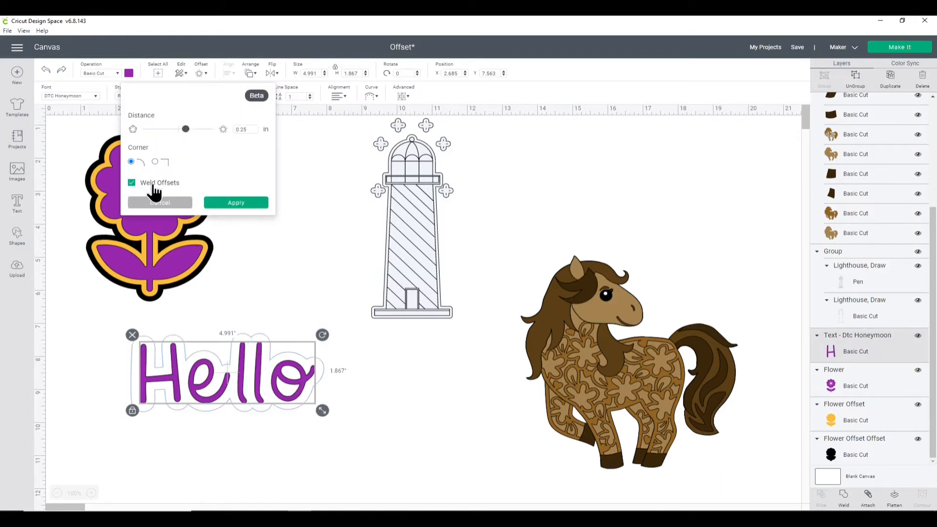
pyautogui.click(238, 202)
# - Pull the Hello text off its welded offset, shift the offset to about X 2.05, Y 7.09, and centre the text back on it
pyautogui.moveTo(236, 368); pyautogui.dragTo(368, 383)
pyautogui.moveTo(226, 385); pyautogui.dragTo(195, 381)
pyautogui.moveTo(382, 403); pyautogui.dragTo(239, 373)
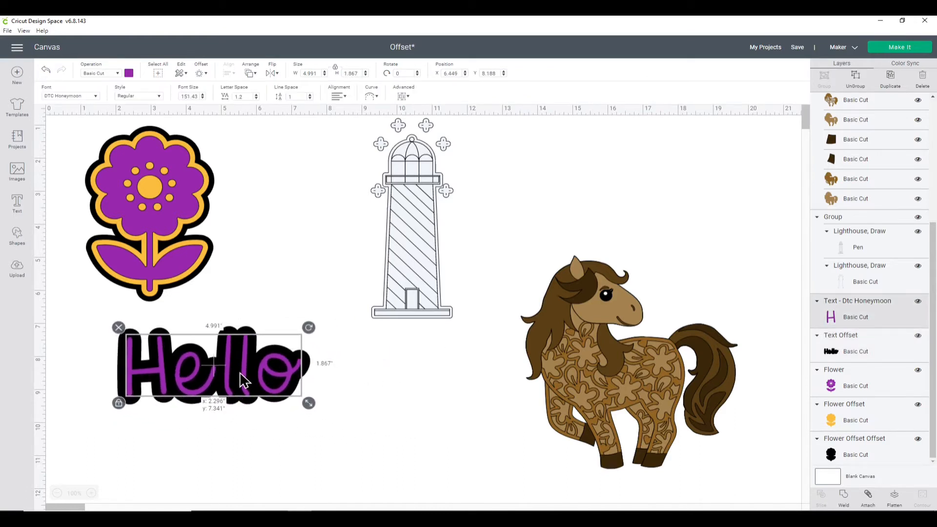
# - Move the horse up to about X 13.05, Y 2.75 and create a 0.25 in rounded-corner offset from its bottommost layer
pyautogui.click(579, 412)
pyautogui.moveTo(639, 401); pyautogui.dragTo(592, 288)
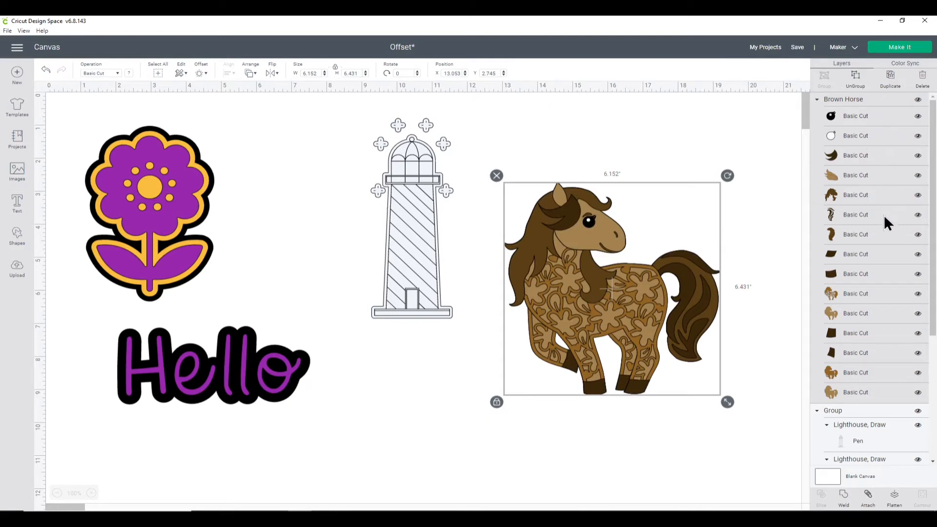
pyautogui.click(866, 391)
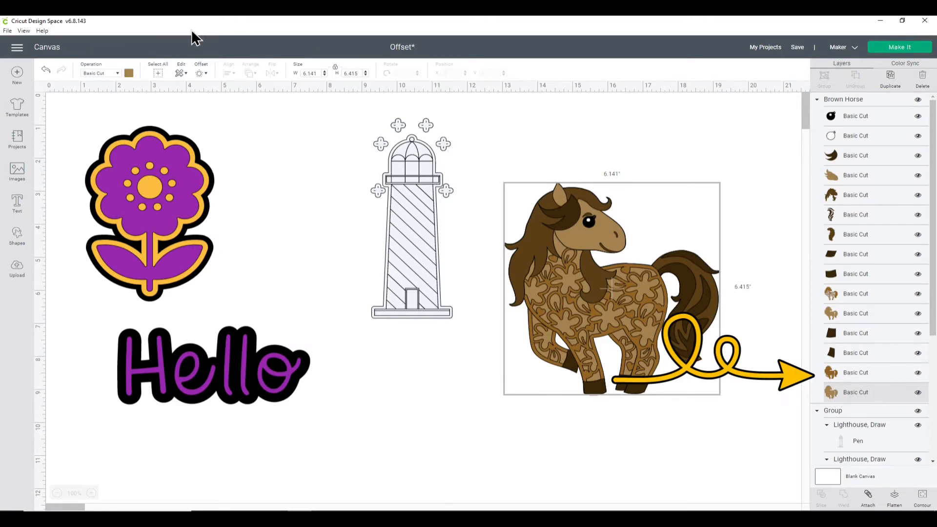
pyautogui.click(201, 73)
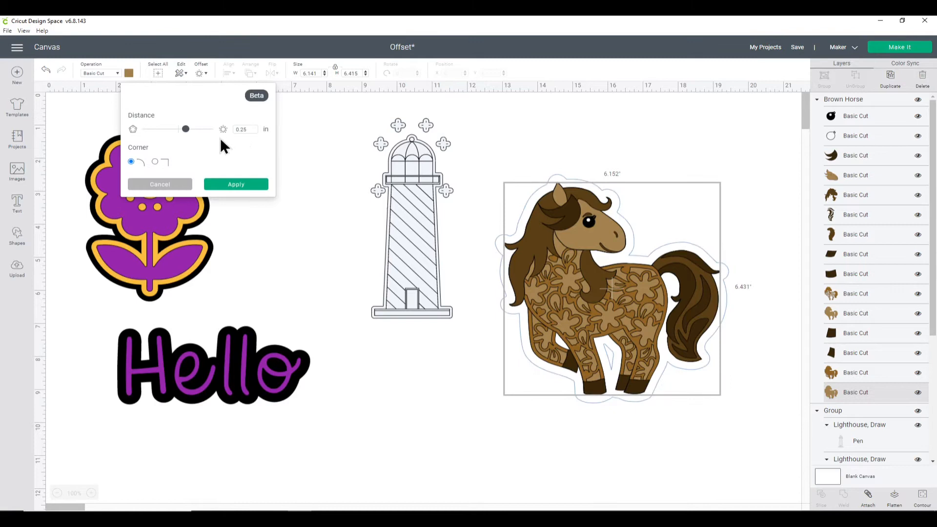
pyautogui.click(236, 183)
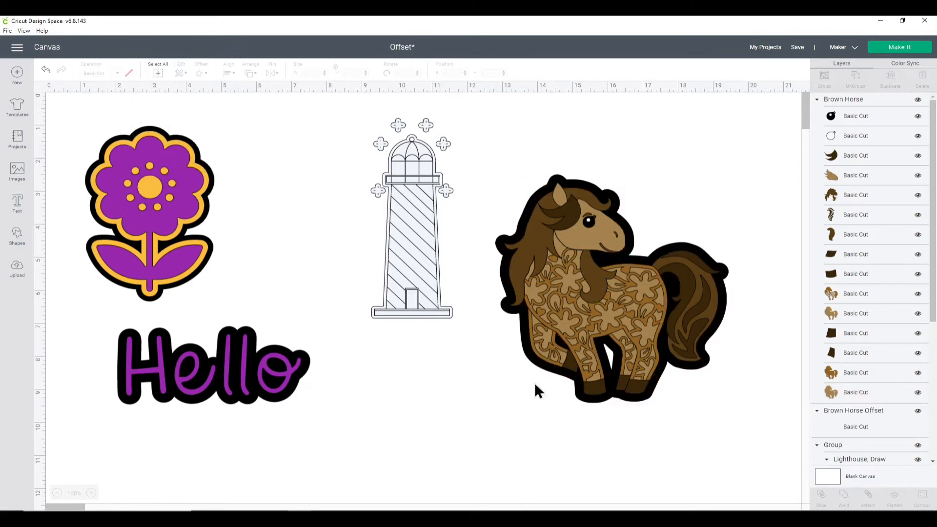
# - Recolour the black horse offset white
pyautogui.click(858, 424)
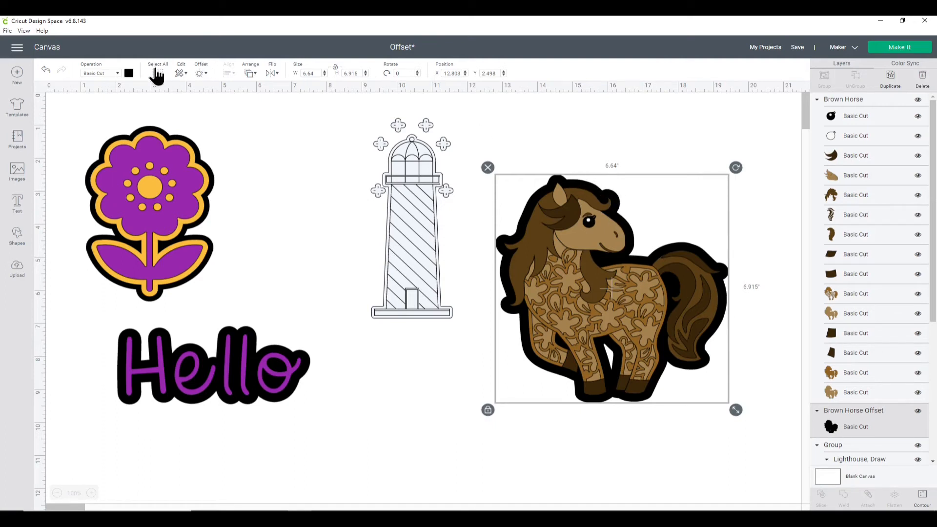
pyautogui.click(130, 74)
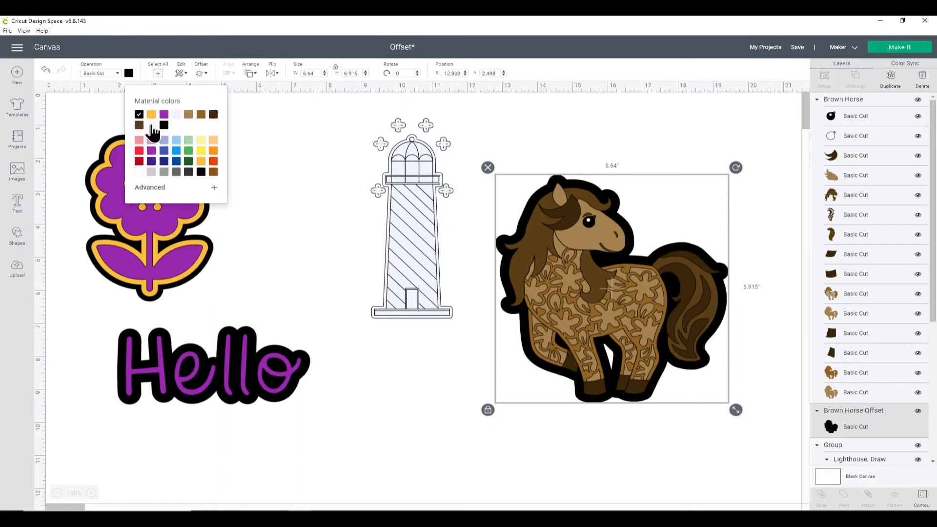
pyautogui.click(139, 172)
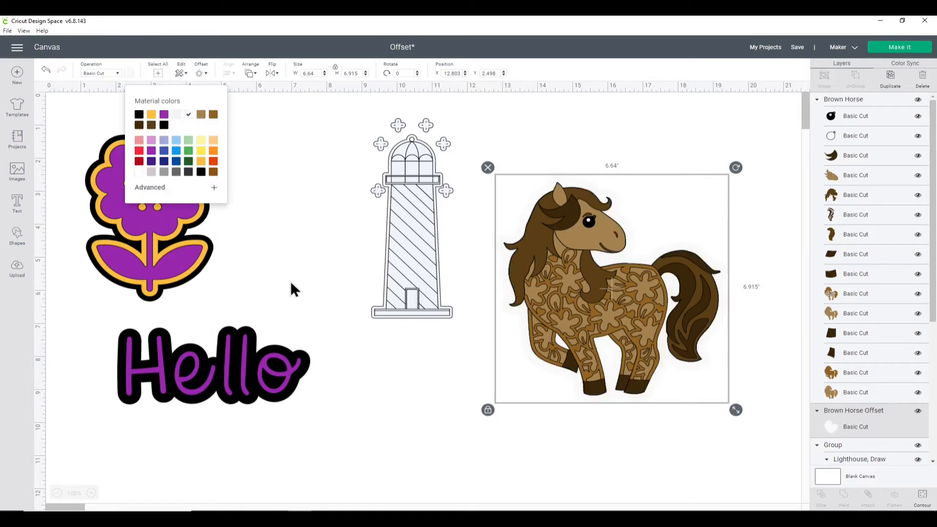
# - Flatten the horse together with its white offset and move the result to about X 12.79, Y 1.97
pyautogui.click(852, 100)
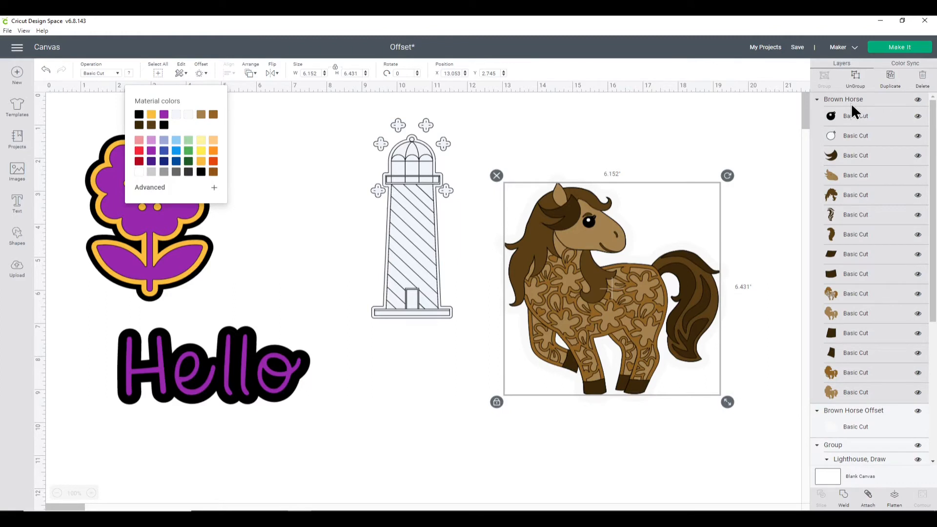
pyautogui.keyDown('shift'); pyautogui.click(874, 412); pyautogui.keyUp('shift')
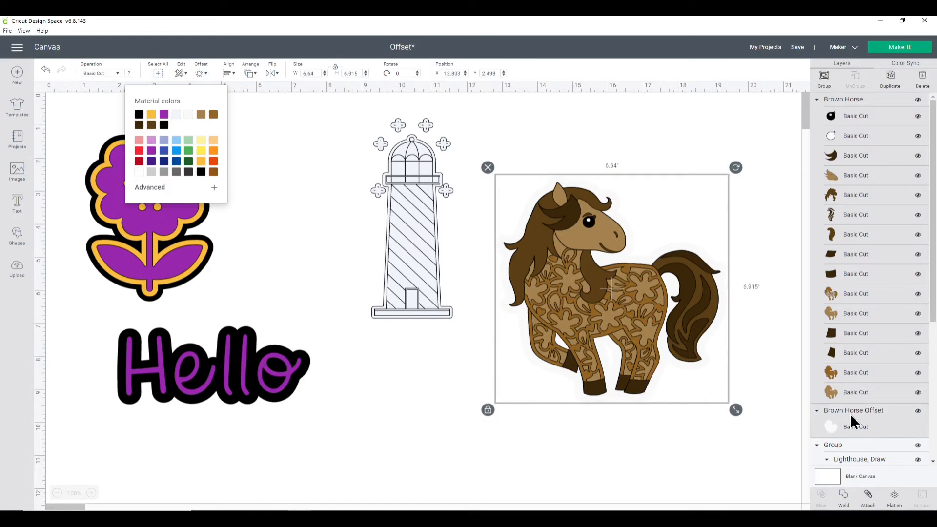
pyautogui.click(894, 498)
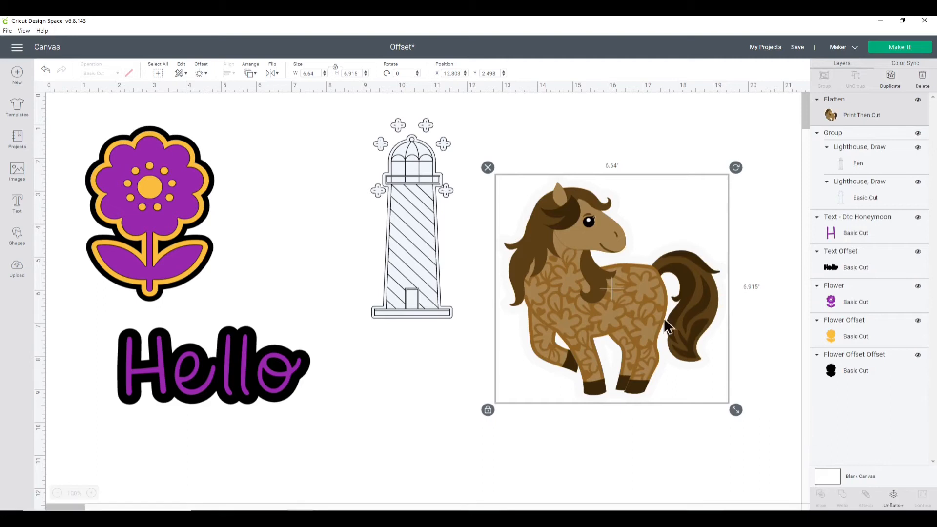
pyautogui.moveTo(627, 308); pyautogui.dragTo(643, 300)
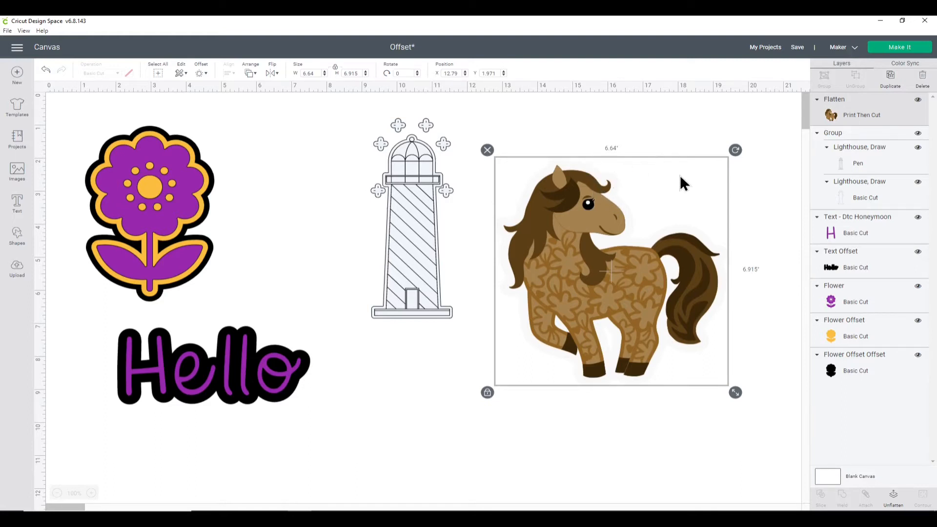
# - Set the blank canvas colour to grey and move the flattened horse up to about X 12.72, Y 1.53
pyautogui.click(835, 474)
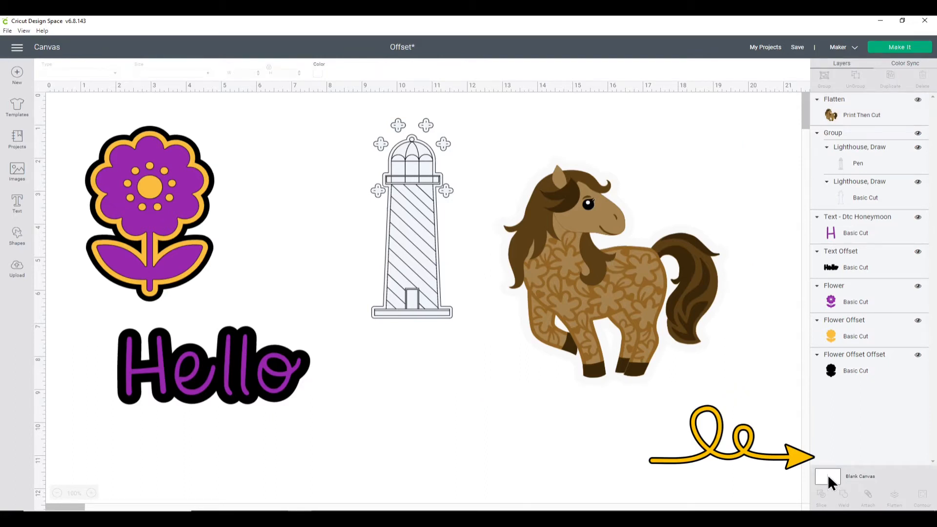
pyautogui.click(318, 74)
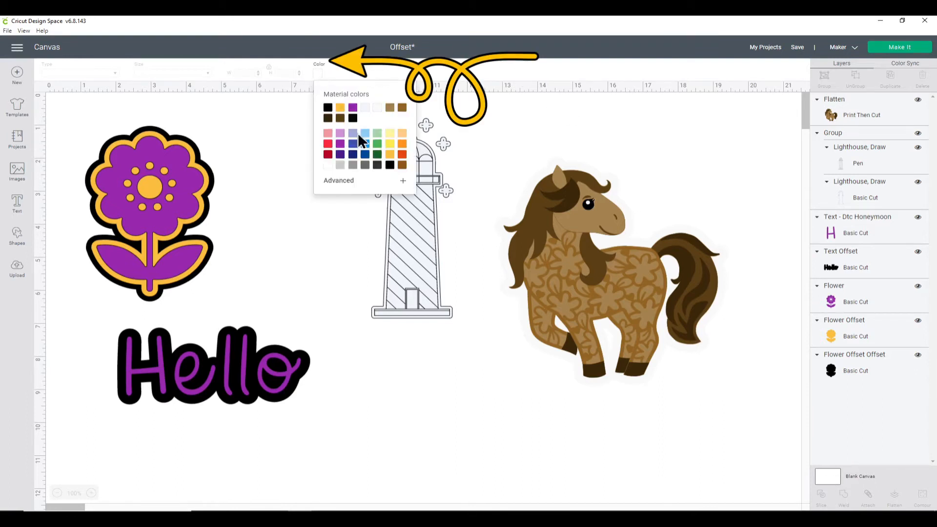
pyautogui.click(352, 166)
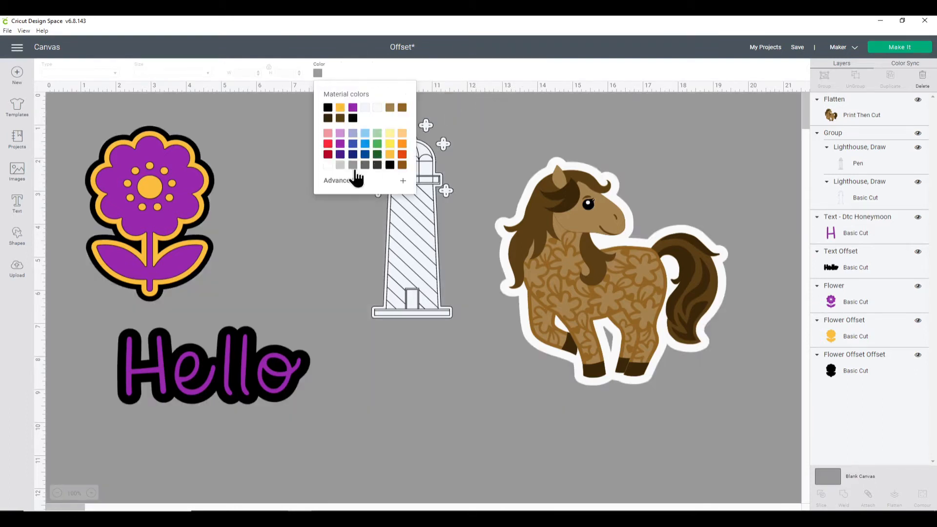
pyautogui.click(527, 375)
pyautogui.click(652, 259)
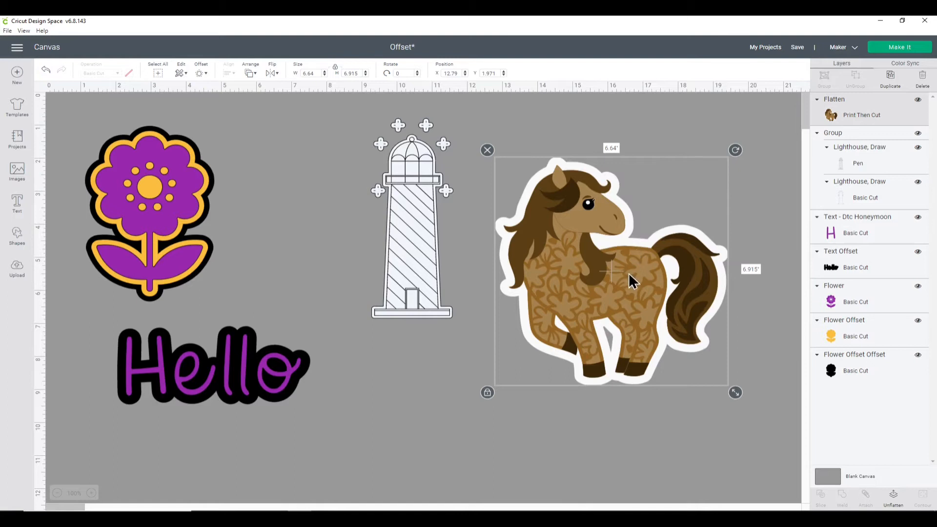
pyautogui.moveTo(631, 276); pyautogui.dragTo(628, 261)
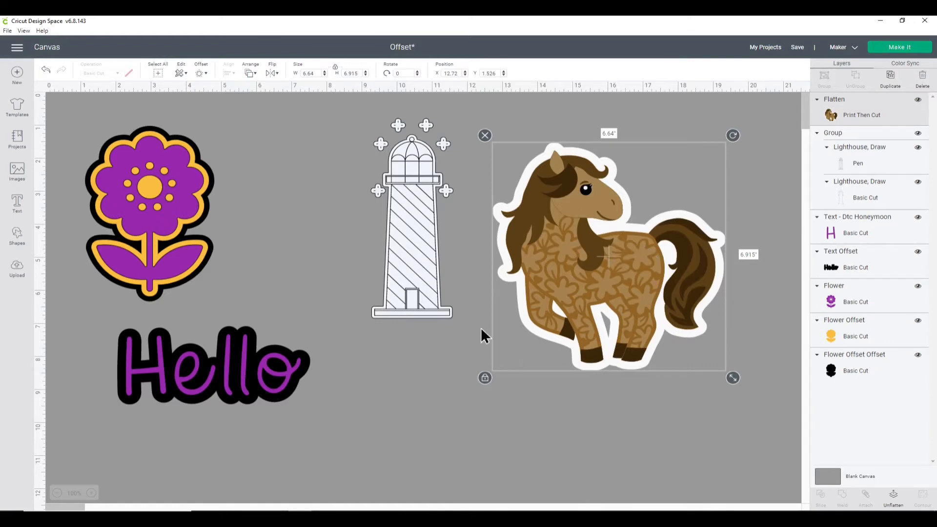
# - Recolour the black offset behind the Hello text white
pyautogui.click(269, 383)
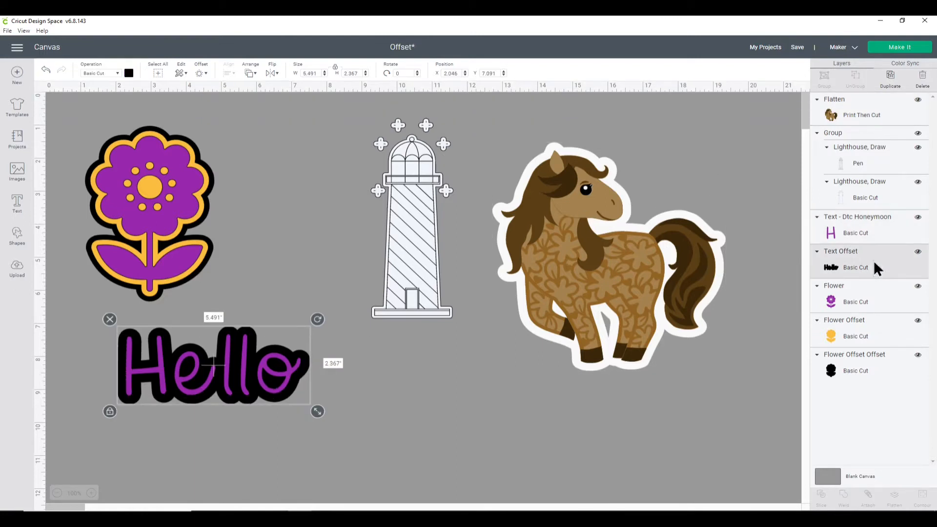
pyautogui.click(129, 73)
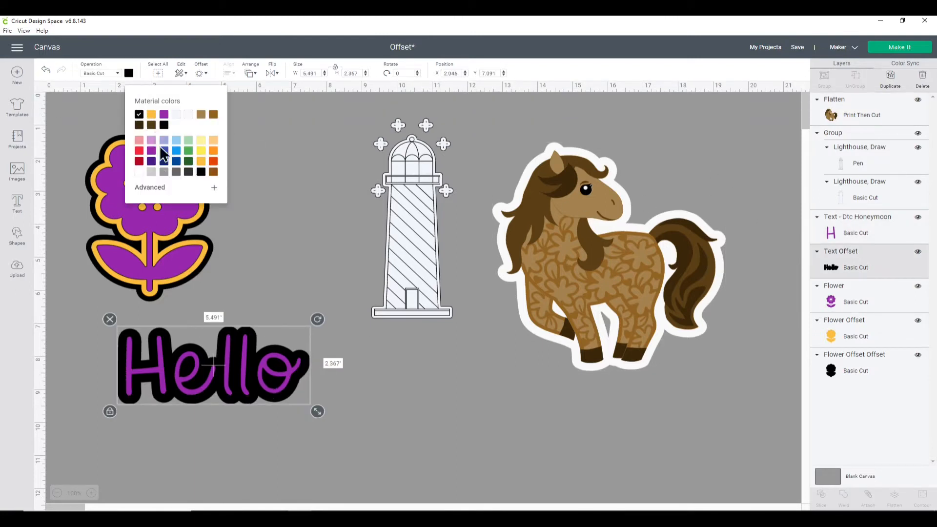
pyautogui.click(140, 172)
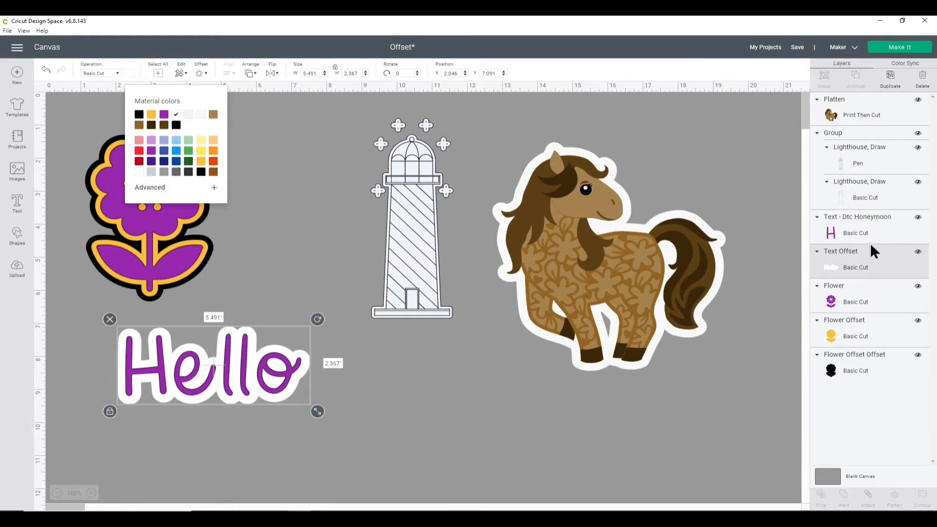
pyautogui.click(470, 396)
# - Flatten the Hello text together with its white offset
pyautogui.click(912, 259)
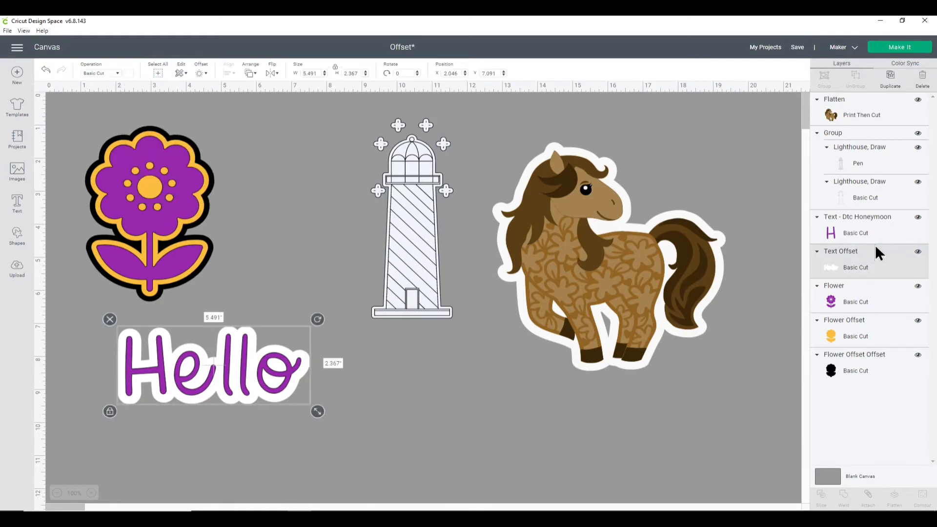
pyautogui.keyDown('shift'); pyautogui.click(851, 233); pyautogui.keyUp('shift')
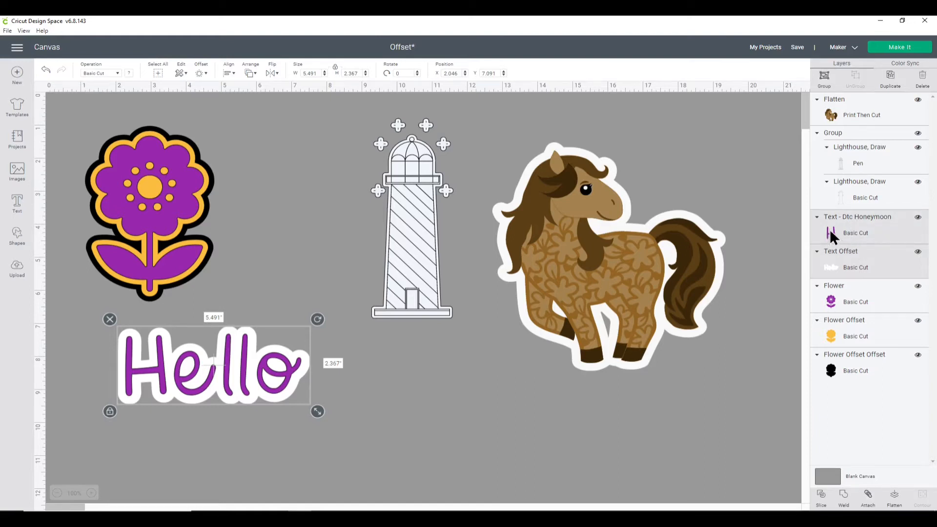
pyautogui.click(894, 496)
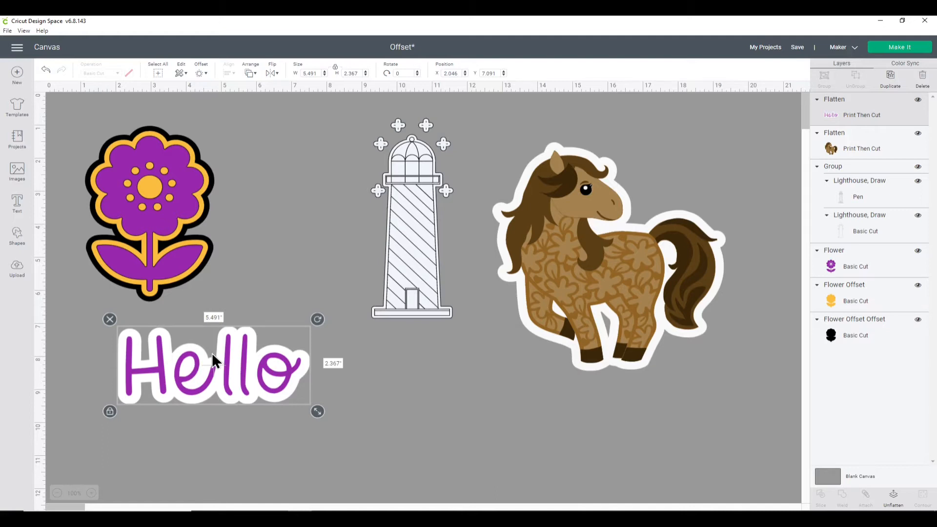
# - Move the lighthouse group to about X 8.18, Y 0.65 and enlarge it to about 2.65 by 6.83 in
pyautogui.click(430, 177)
pyautogui.moveTo(431, 177); pyautogui.dragTo(390, 177)
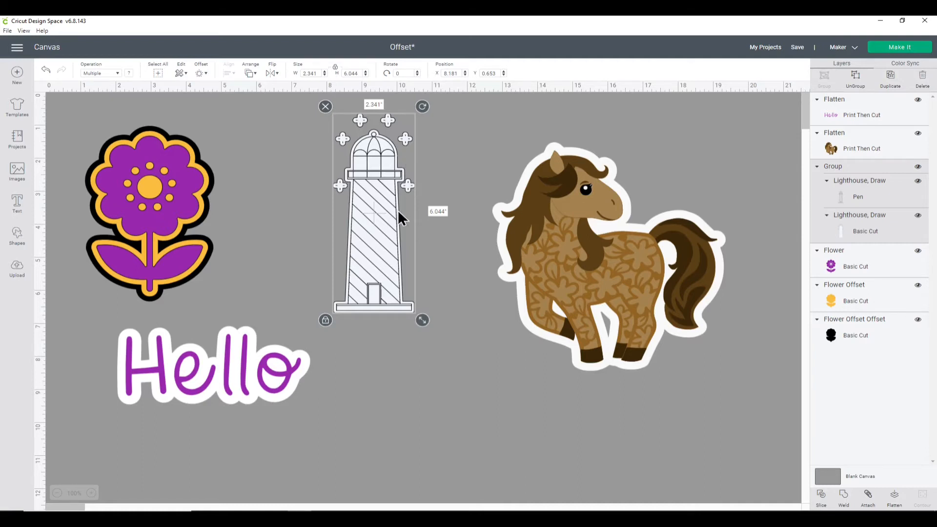
pyautogui.moveTo(425, 320); pyautogui.dragTo(433, 346)
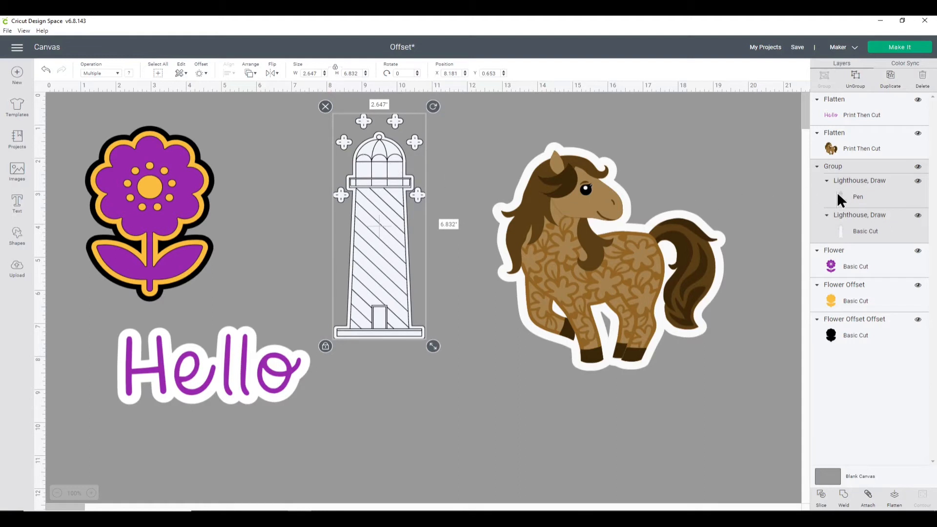
# - Hide the lighthouse's Basic Cut layer and create an offset from its Pen layer alone
pyautogui.click(918, 215)
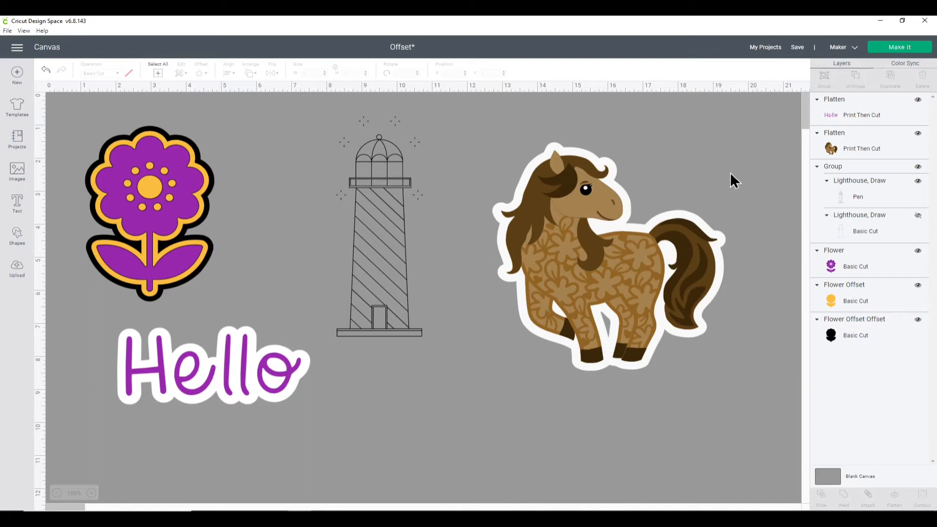
pyautogui.click(873, 195)
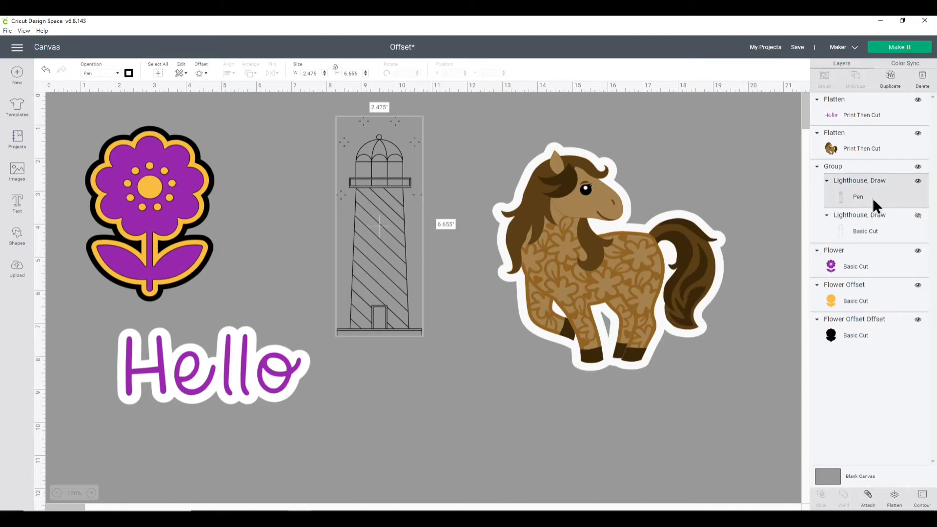
pyautogui.click(198, 78)
pyautogui.moveTo(189, 132); pyautogui.dragTo(190, 132)
pyautogui.click(229, 185)
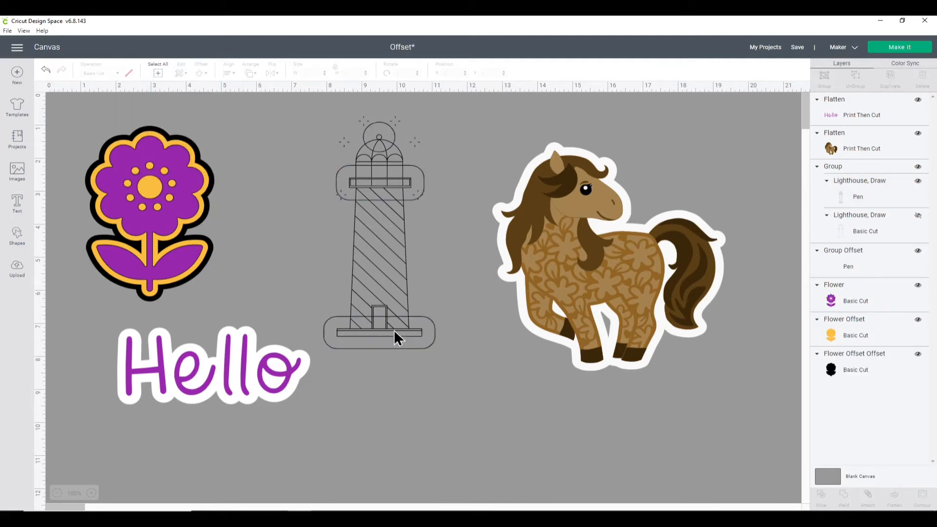
# - Separate the lighthouse drawing from its offset, placing them about X 10.61 and X 6.81, and change the offset's operation to Basic Cut
pyautogui.moveTo(418, 196); pyautogui.dragTo(480, 206)
pyautogui.moveTo(379, 171); pyautogui.dragTo(328, 169)
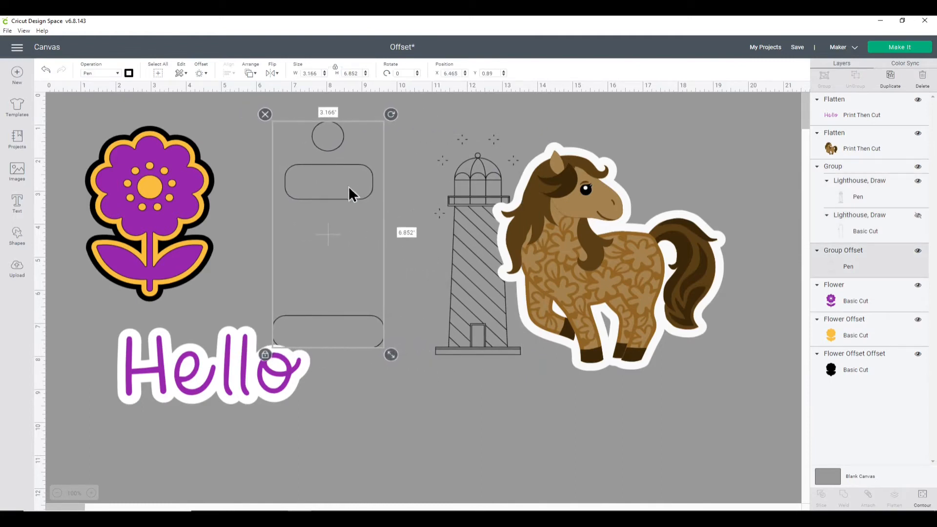
pyautogui.click(93, 74)
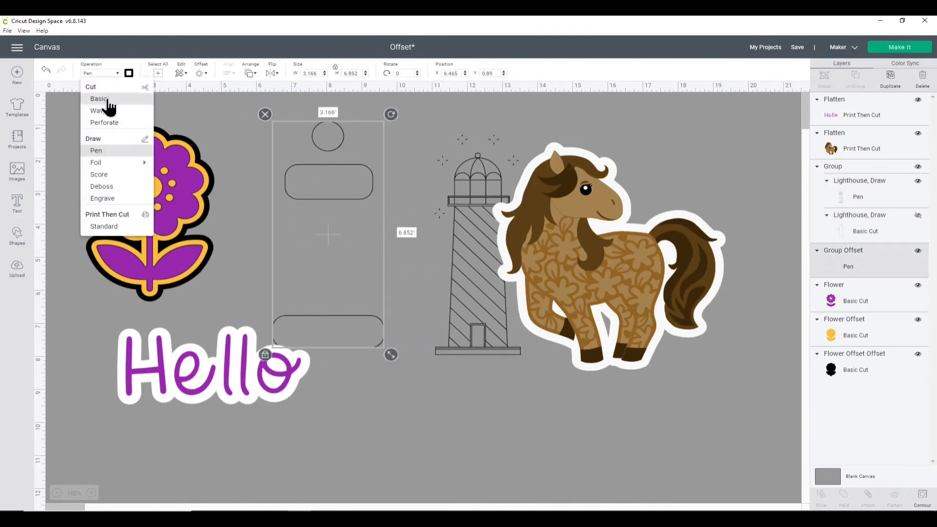
pyautogui.click(101, 98)
pyautogui.moveTo(361, 341); pyautogui.dragTo(378, 334)
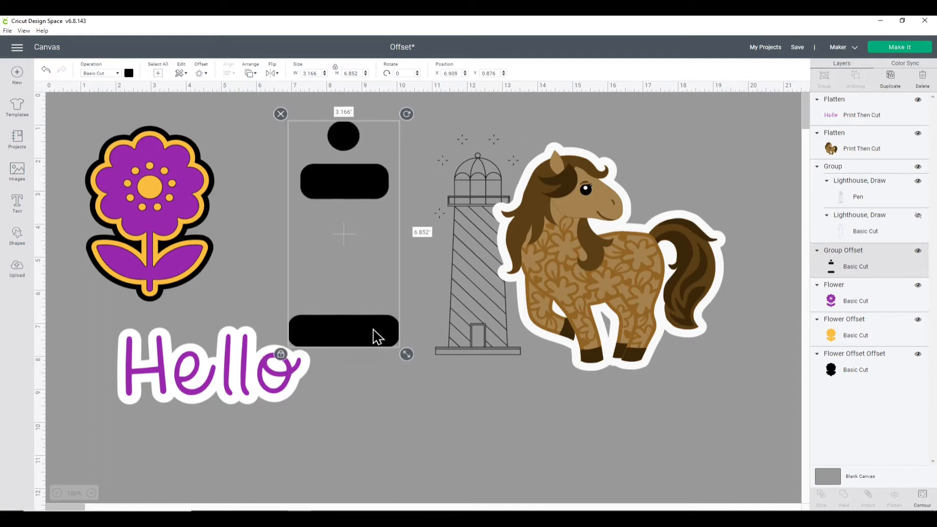
pyautogui.moveTo(470, 192); pyautogui.dragTo(454, 182)
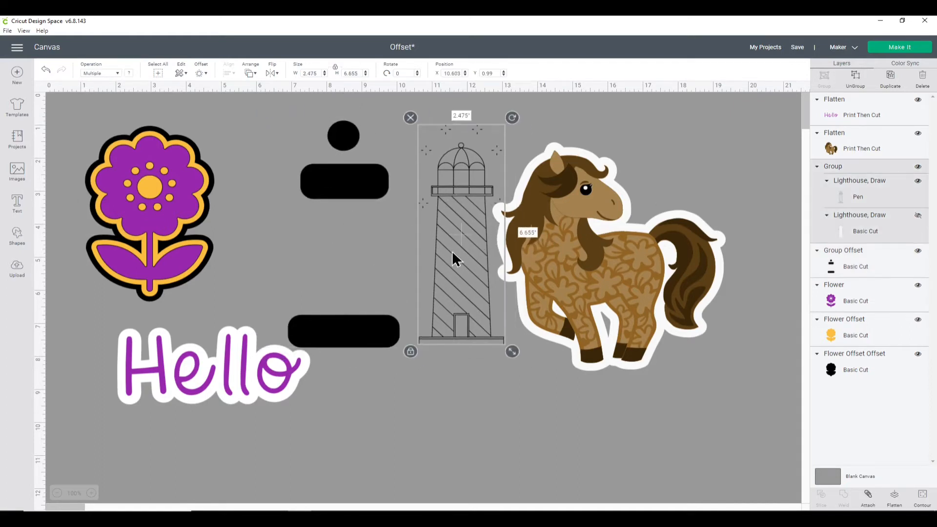
# - Delete the black offset made from the lighthouse's pen drawing and move the lighthouse group to about X 8.62, Y 0.81
pyautogui.click(335, 184)
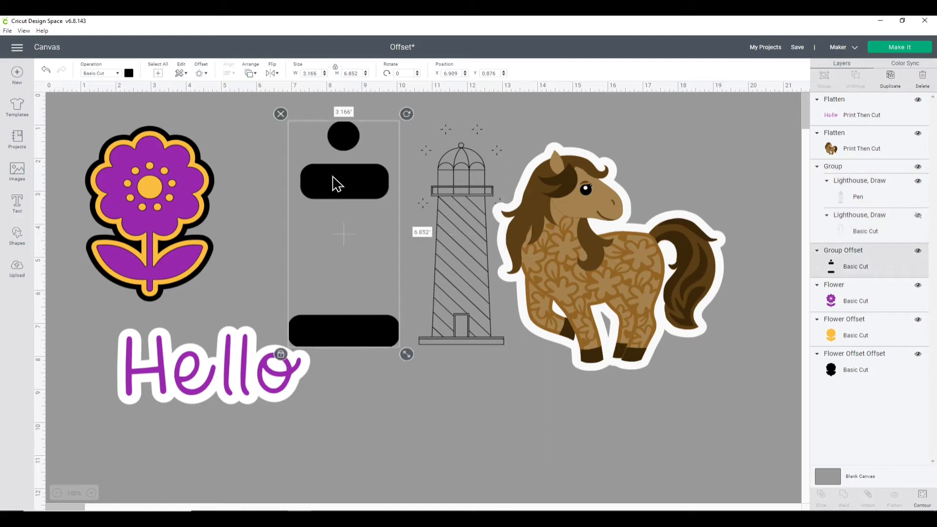
pyautogui.press('Delete')
pyautogui.moveTo(461, 190); pyautogui.dragTo(393, 180)
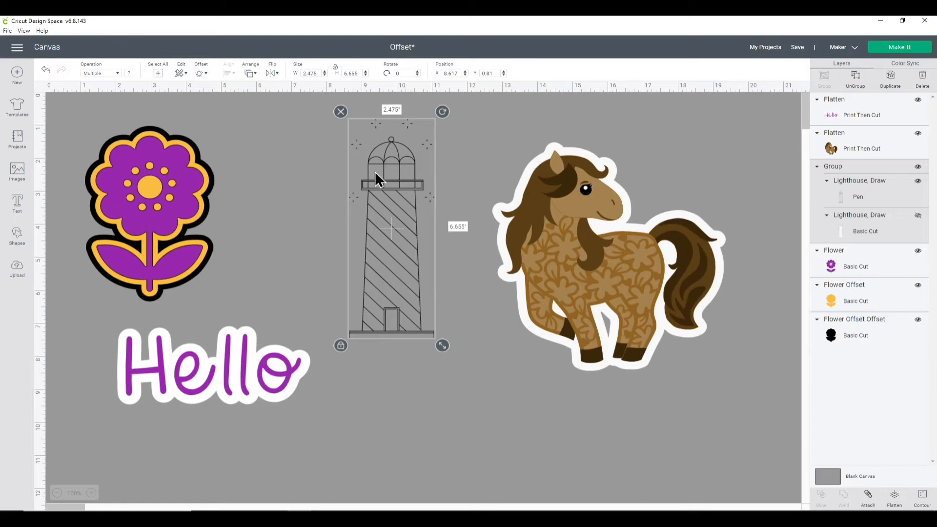
# - Show and offset the lighthouse's Basic Cut layer by 0.375 in, and save the project
pyautogui.click(918, 216)
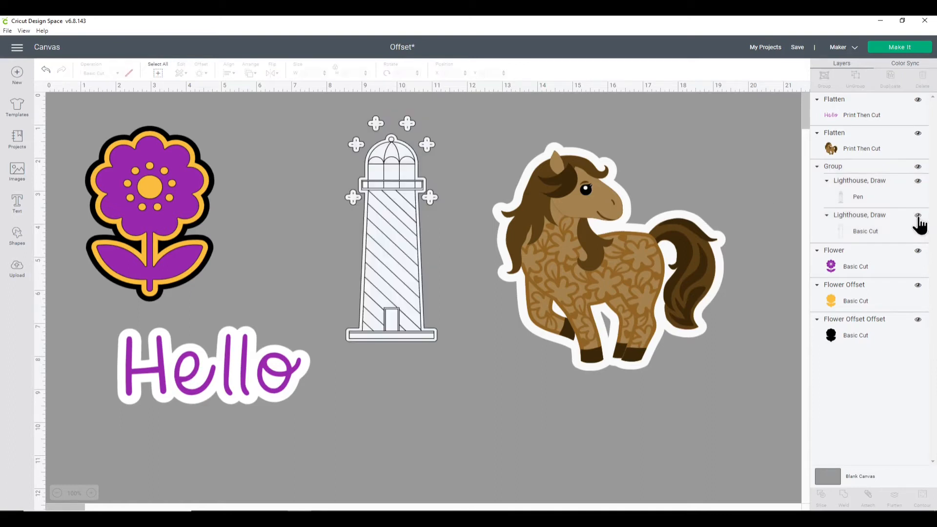
pyautogui.click(858, 234)
pyautogui.click(200, 73)
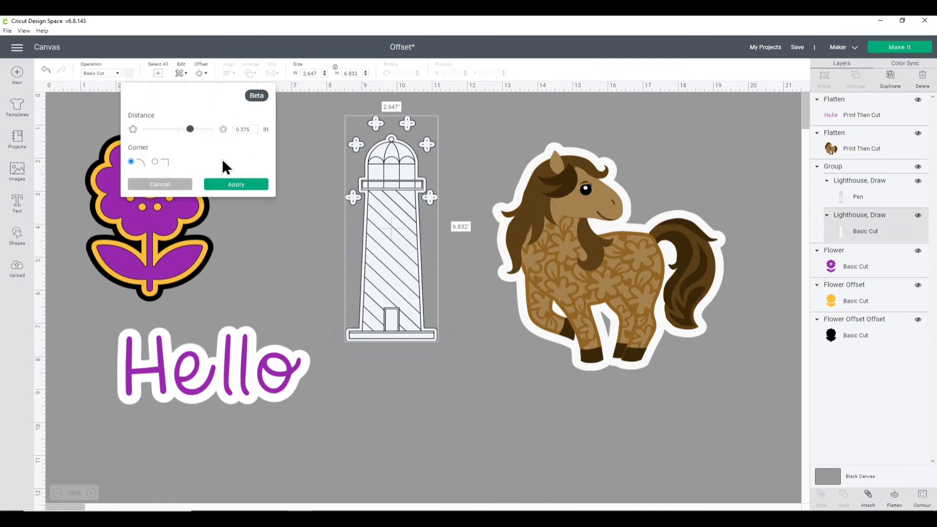
pyautogui.click(237, 186)
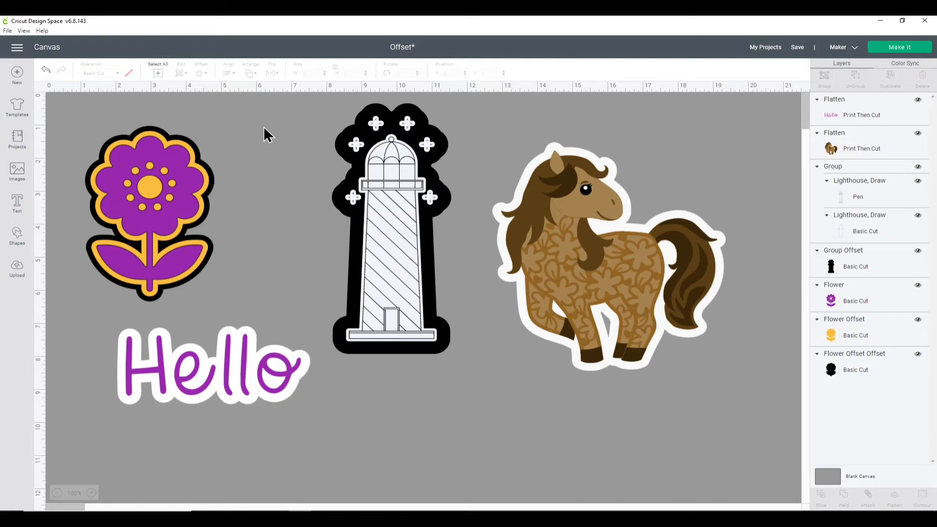
pyautogui.hotkey('ctrl', 's')
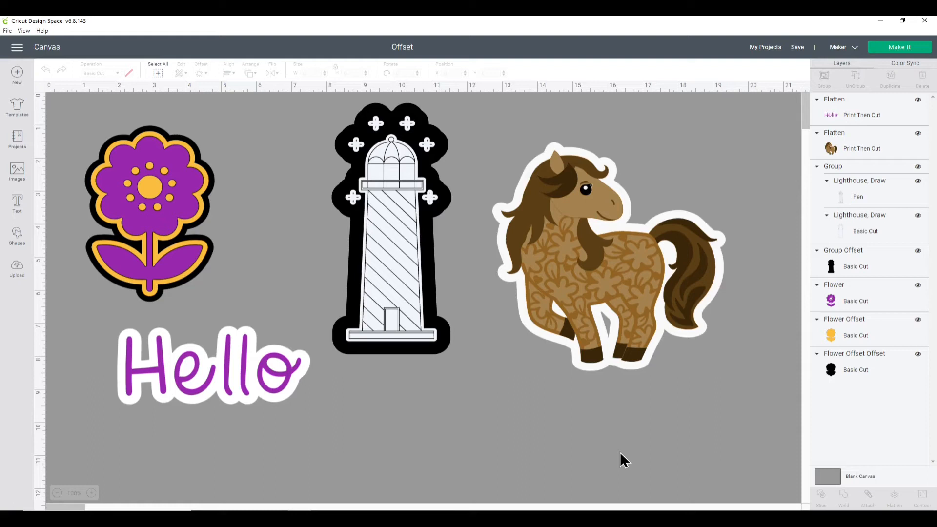
# - Create an inward offset of -0.139 in from the purple flower layer
pyautogui.click(161, 161)
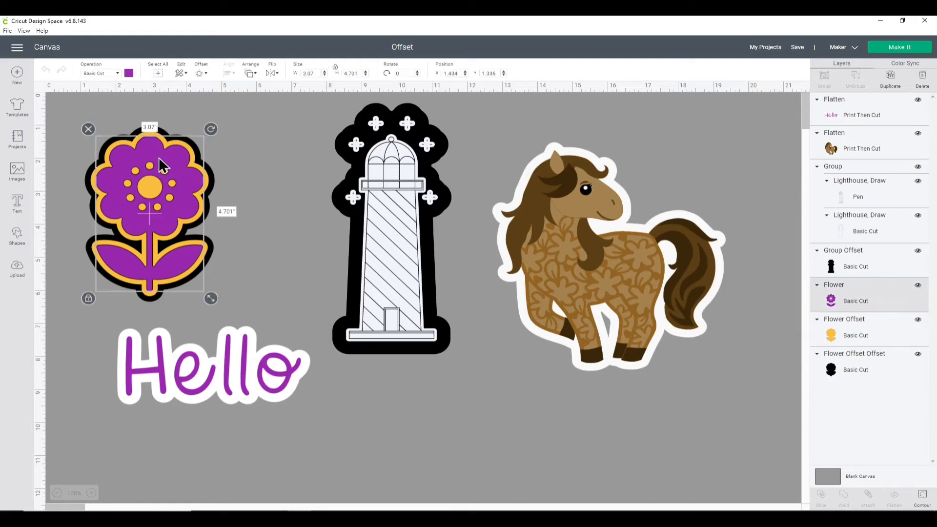
pyautogui.click(200, 73)
pyautogui.moveTo(186, 137); pyautogui.dragTo(175, 138)
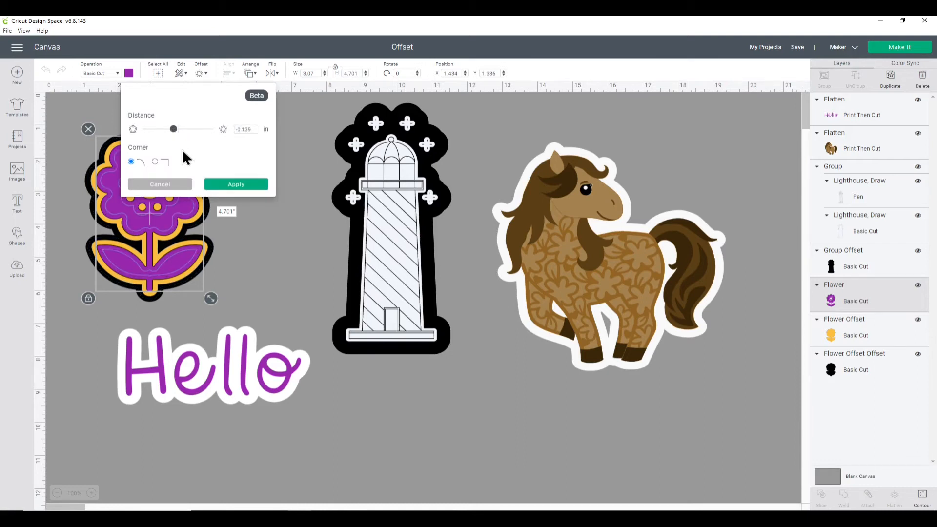
pyautogui.click(226, 185)
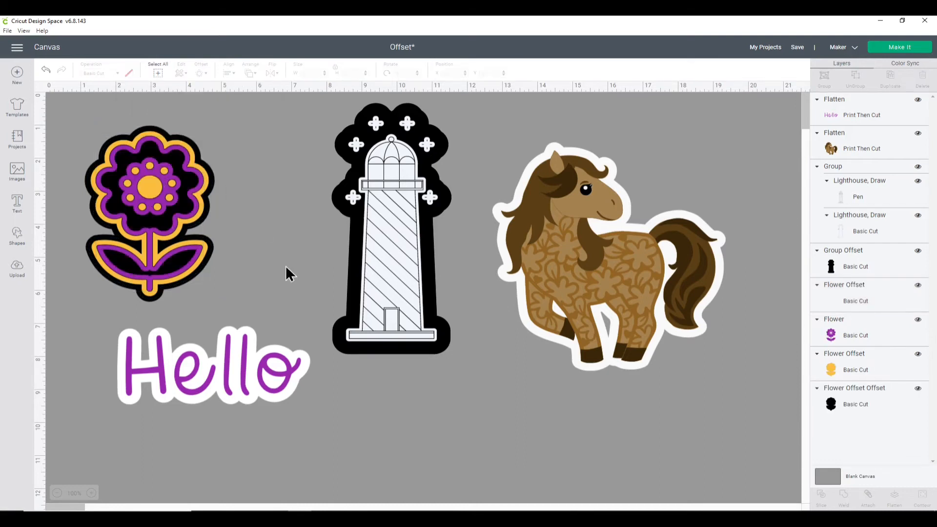
# - Change the colour of the flower's inner offset to blue
pyautogui.click(192, 205)
pyautogui.moveTo(192, 205)
pyautogui.mouseDown()
pyautogui.moveTo(317, 209)
pyautogui.moveTo(199, 215)
pyautogui.moveTo(184, 206)
pyautogui.mouseUp()
pyautogui.click(129, 74)
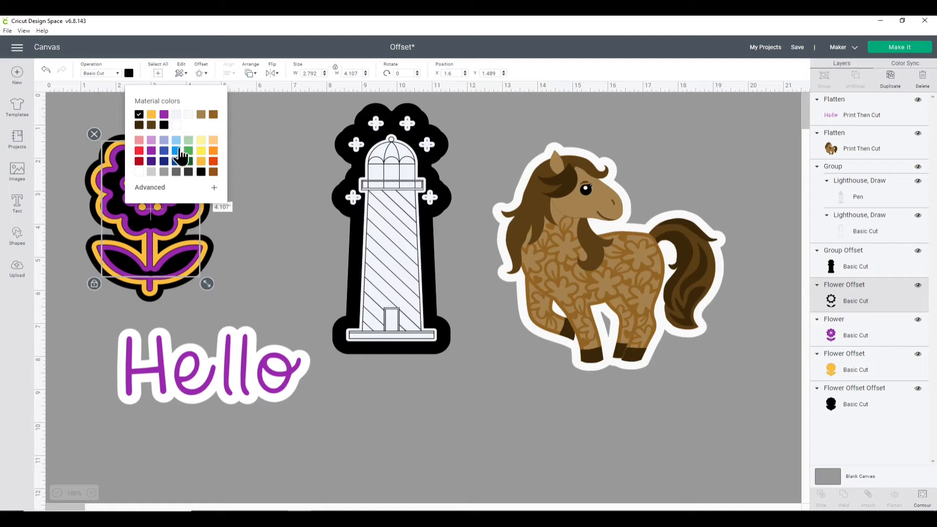
pyautogui.click(176, 151)
pyautogui.click(230, 201)
pyautogui.moveTo(187, 213); pyautogui.dragTo(182, 204)
pyautogui.click(264, 237)
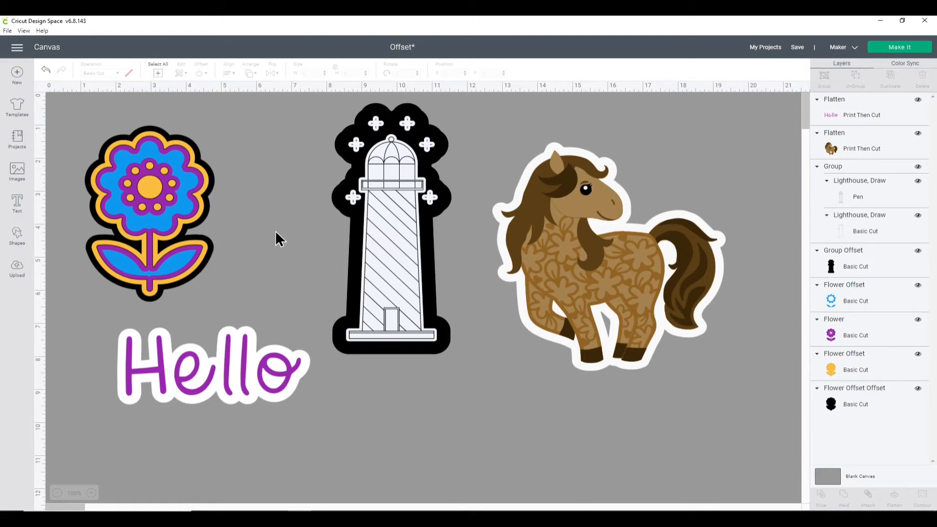
# - Add the text "Hello" to the blank canvas in the DTC Cottage Style font
pyautogui.click(17, 202)
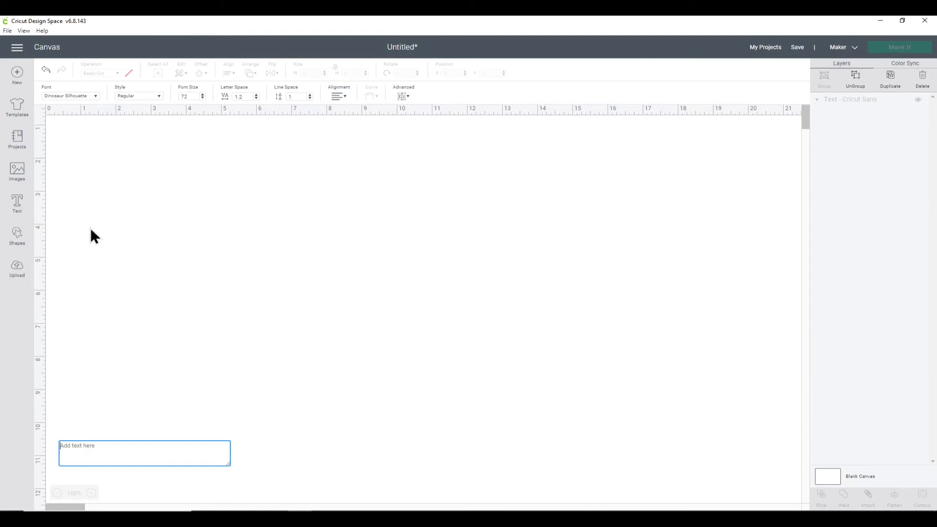
pyautogui.write('Hello')
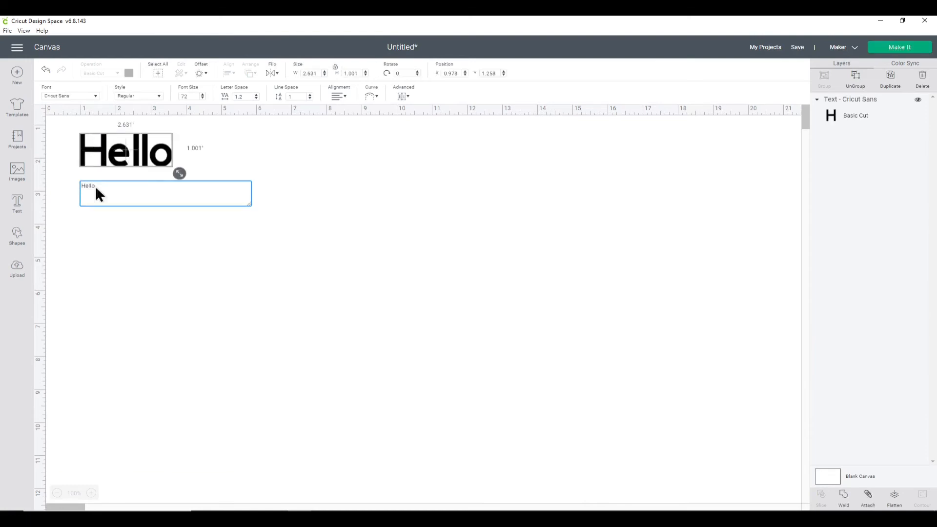
pyautogui.doubleClick(89, 185)
pyautogui.click(96, 96)
pyautogui.scroll(-5, 133, 190)
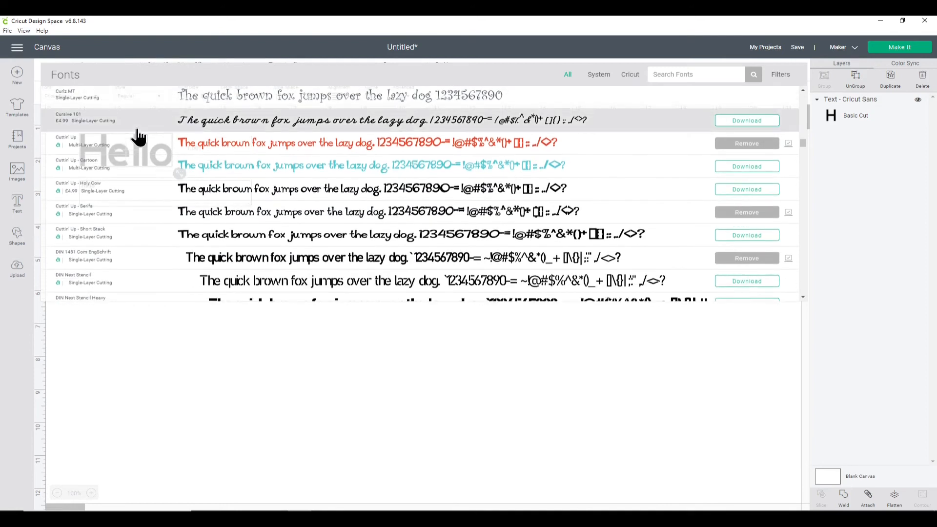
pyautogui.scroll(-5, 220, 244)
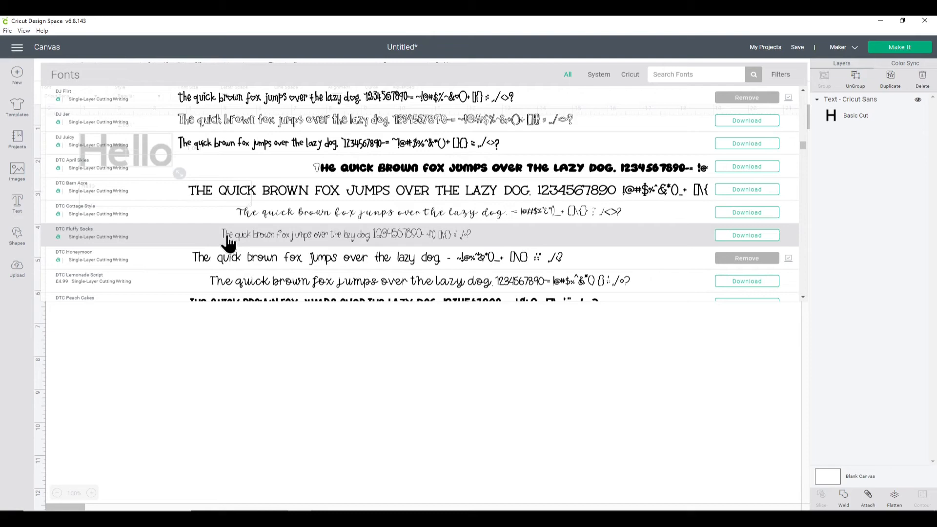
pyautogui.click(249, 219)
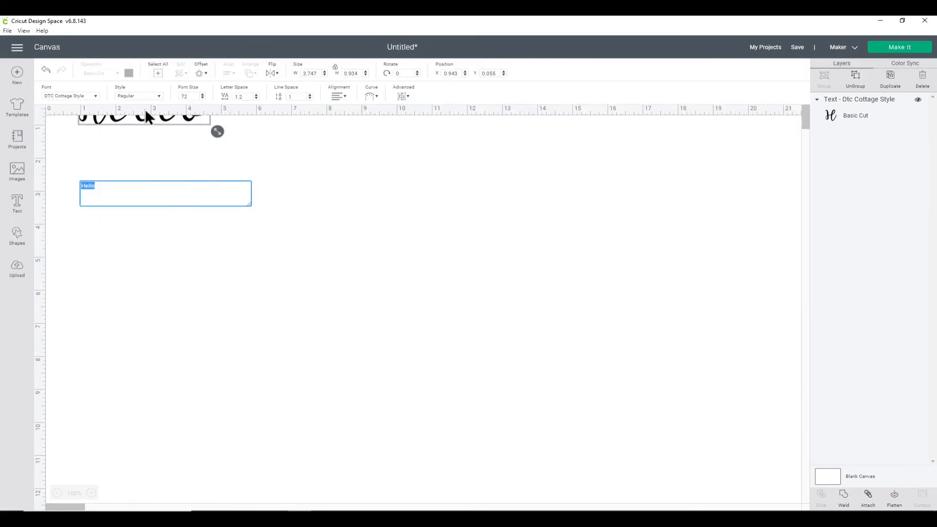
# - Move the Hello text to about X 2.82, Y 3.28 and enlarge it to about 10.71 by 2.67 in
pyautogui.click(142, 125)
pyautogui.moveTo(143, 128); pyautogui.dragTo(222, 222)
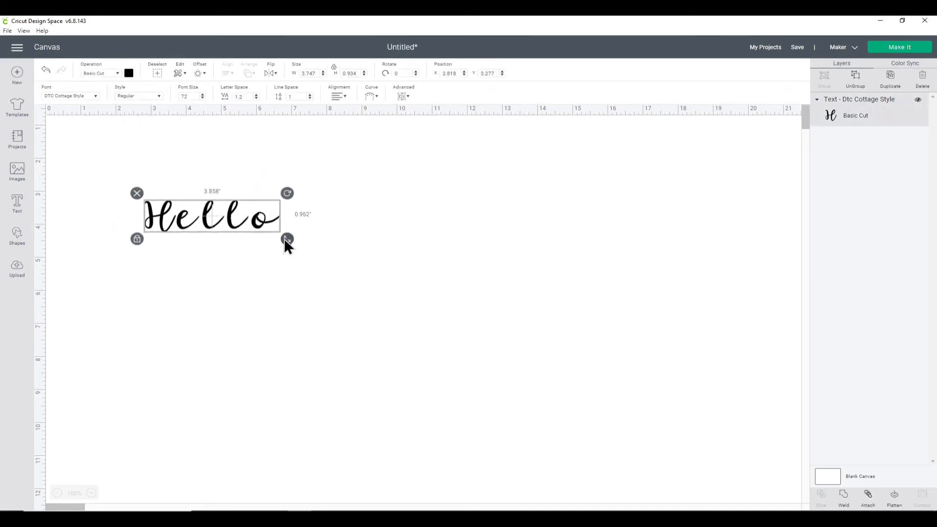
pyautogui.moveTo(284, 239); pyautogui.dragTo(379, 295)
pyautogui.moveTo(578, 308); pyautogui.dragTo(529, 294)
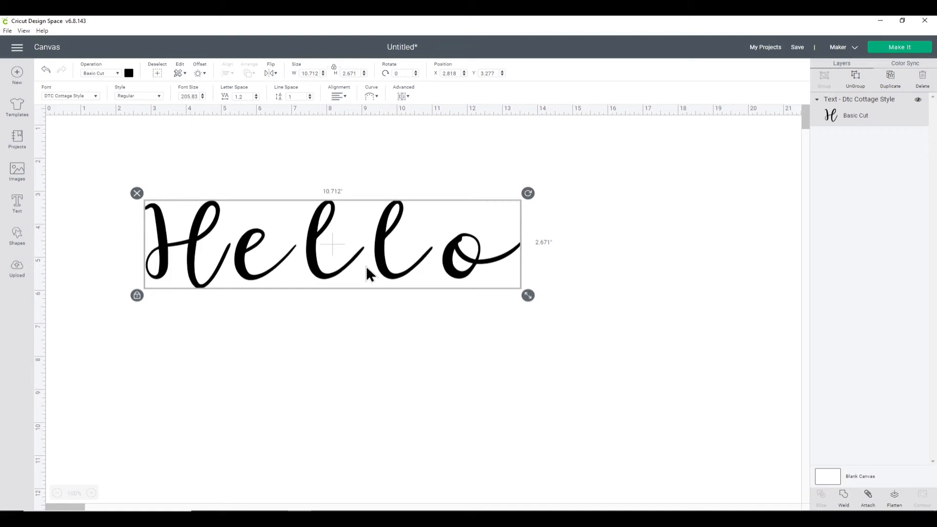
# - Ungroup the Hello text into individual letters
pyautogui.rightClick(312, 240)
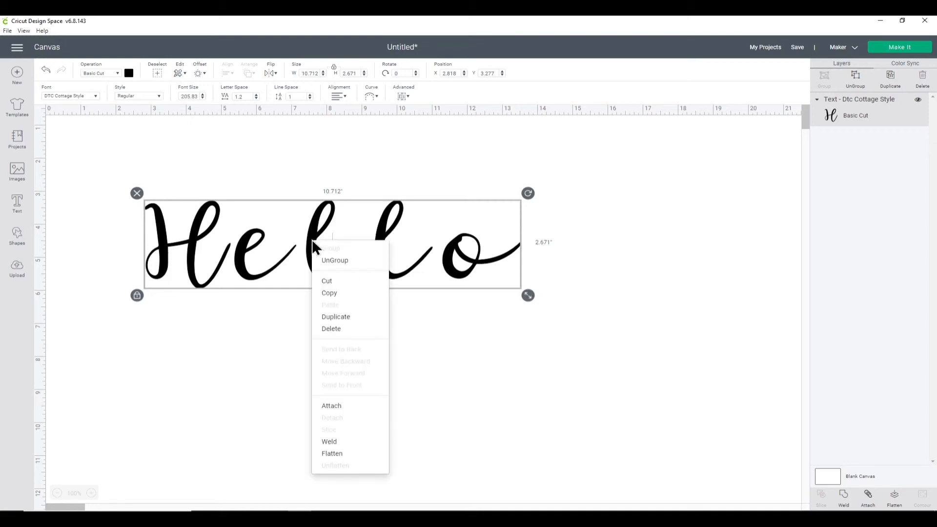
pyautogui.click(335, 260)
pyautogui.click(343, 333)
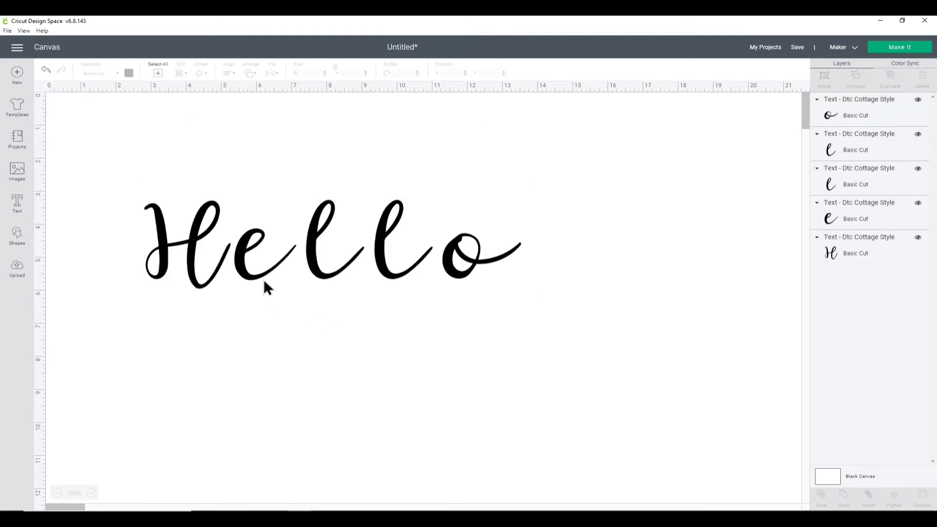
# - Close the gaps in Hello by moving the e, both l's and the o against their preceding letters, with the o at about X 9.79
pyautogui.click(248, 267)
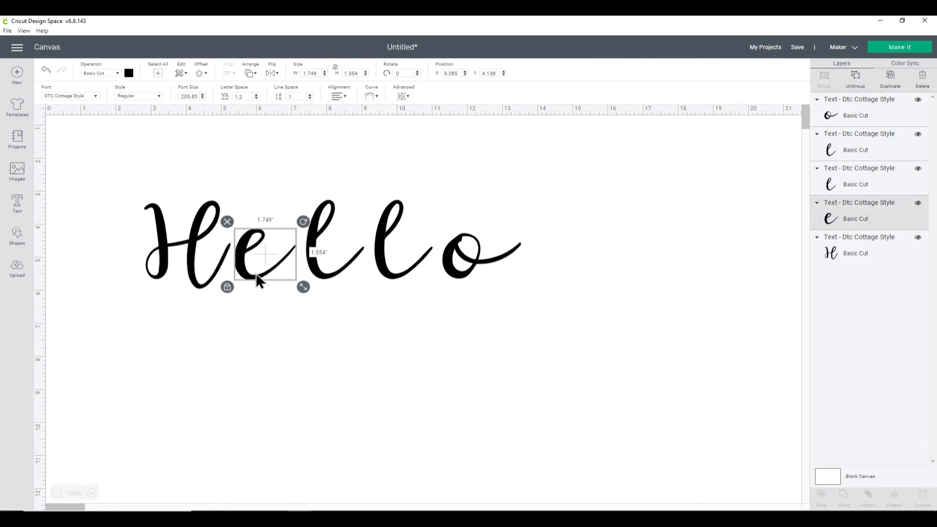
pyautogui.moveTo(257, 271); pyautogui.dragTo(247, 270)
pyautogui.click(278, 309)
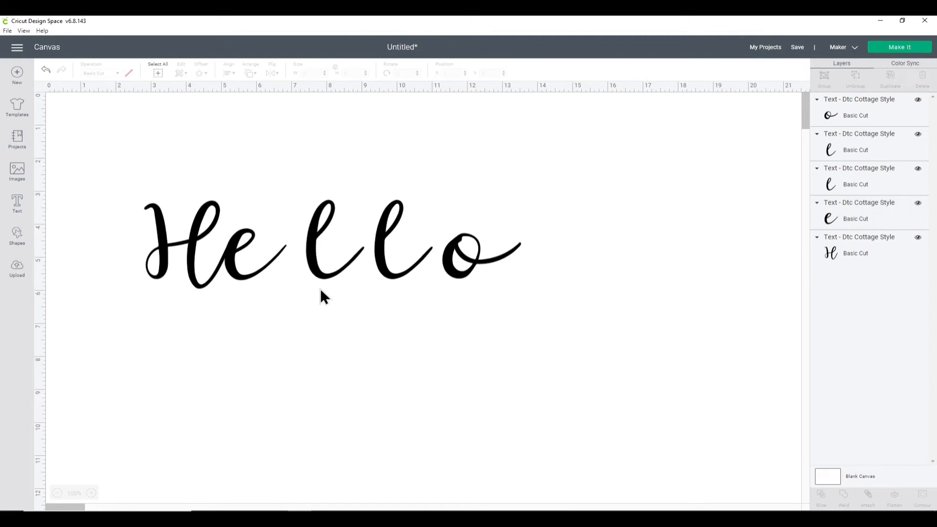
pyautogui.click(330, 270)
pyautogui.moveTo(330, 270); pyautogui.dragTo(310, 269)
pyautogui.moveTo(399, 273); pyautogui.dragTo(361, 273)
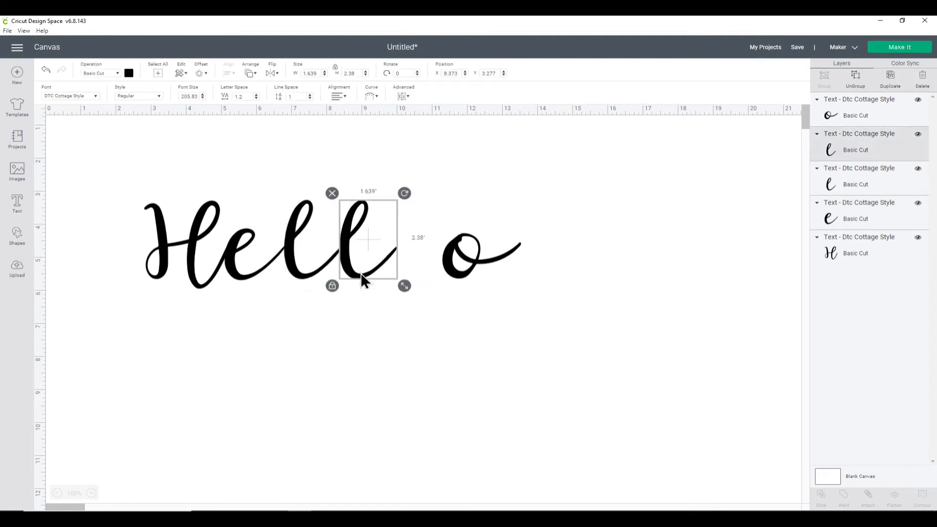
pyautogui.moveTo(461, 273); pyautogui.dragTo(410, 272)
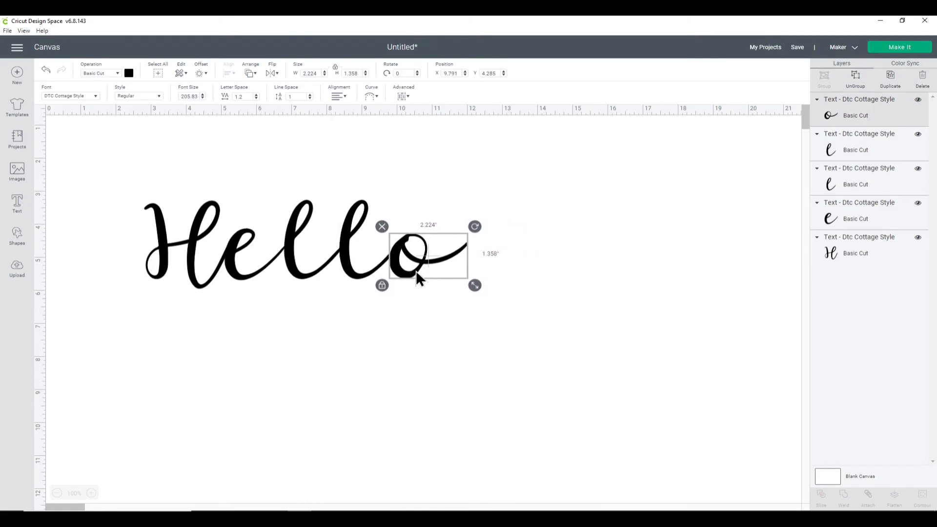
# - Pull the o away from the second l to about X 10.5, and return it so the two letters touch
pyautogui.moveTo(415, 268); pyautogui.dragTo(437, 266)
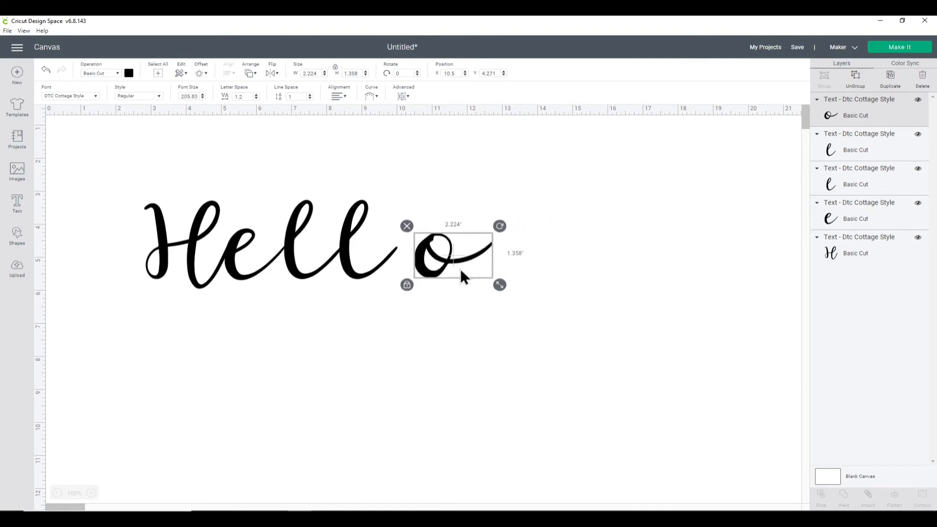
pyautogui.click(46, 69)
pyautogui.click(410, 272)
pyautogui.moveTo(432, 270); pyautogui.dragTo(414, 268)
pyautogui.click(441, 322)
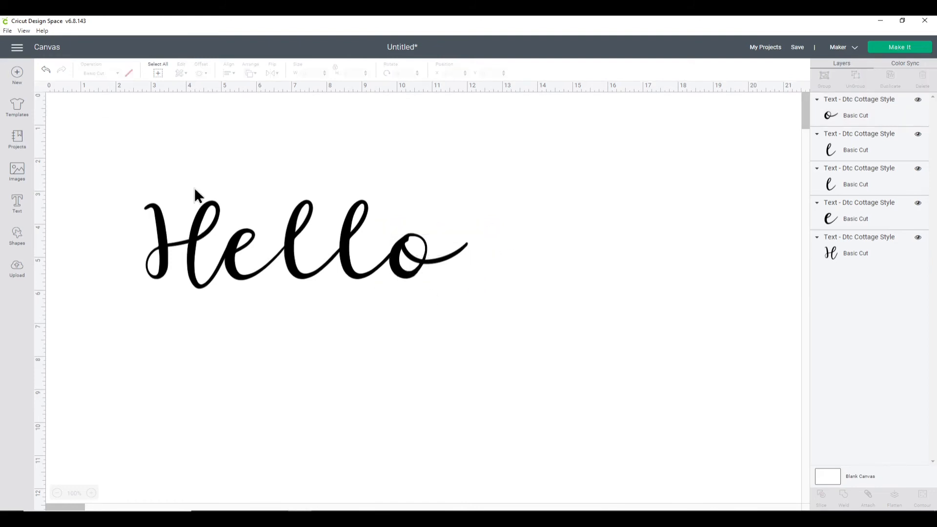
# - Weld all the Hello letters into one shape and enlarge it to about 11.54 by 3.35 in at X 2.14, Y 2.51
pyautogui.moveTo(128, 174); pyautogui.dragTo(508, 326)
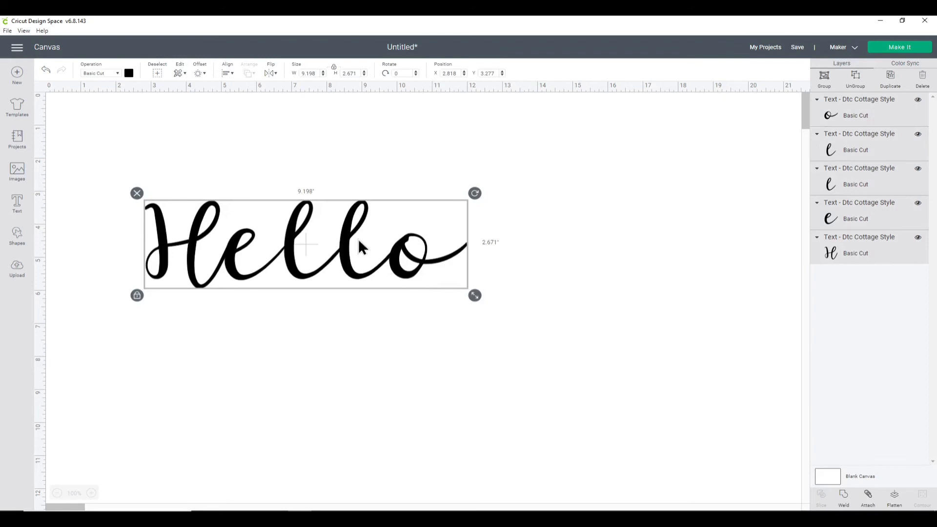
pyautogui.click(847, 499)
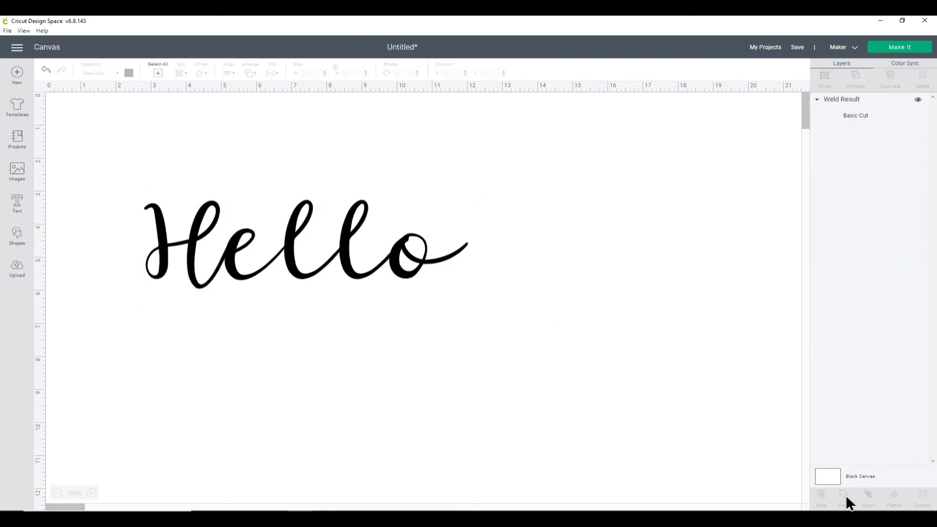
pyautogui.click(428, 259)
pyautogui.moveTo(485, 283); pyautogui.dragTo(439, 257)
pyautogui.click(505, 348)
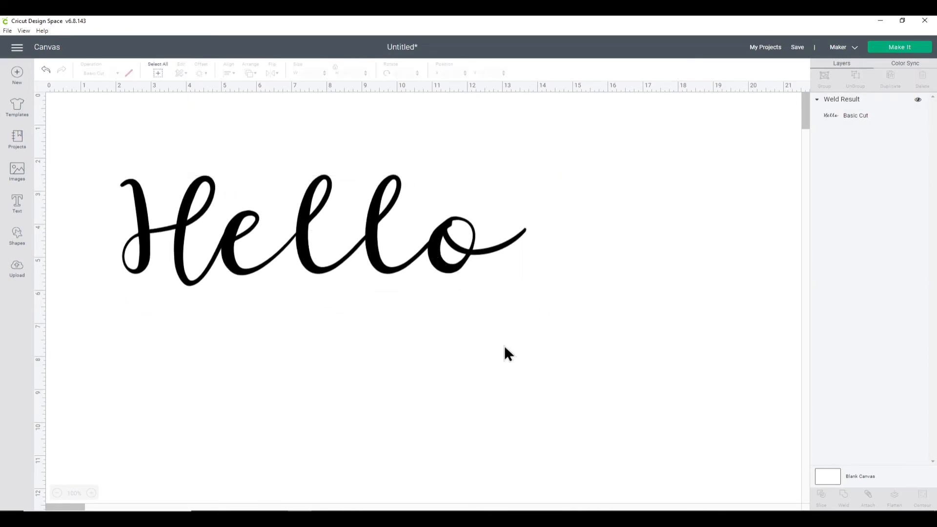
# - Create a 0.25 in offset with rounded corners around the welded Hello
pyautogui.click(369, 245)
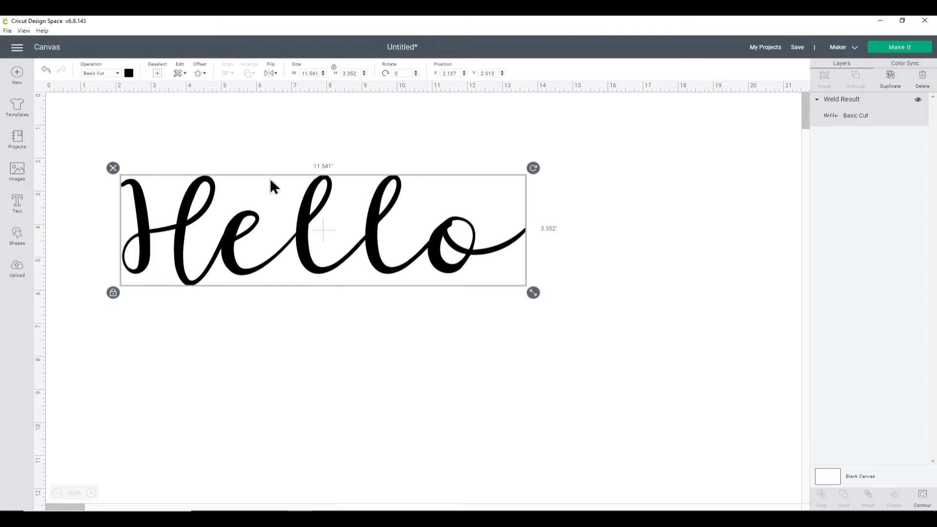
pyautogui.click(199, 73)
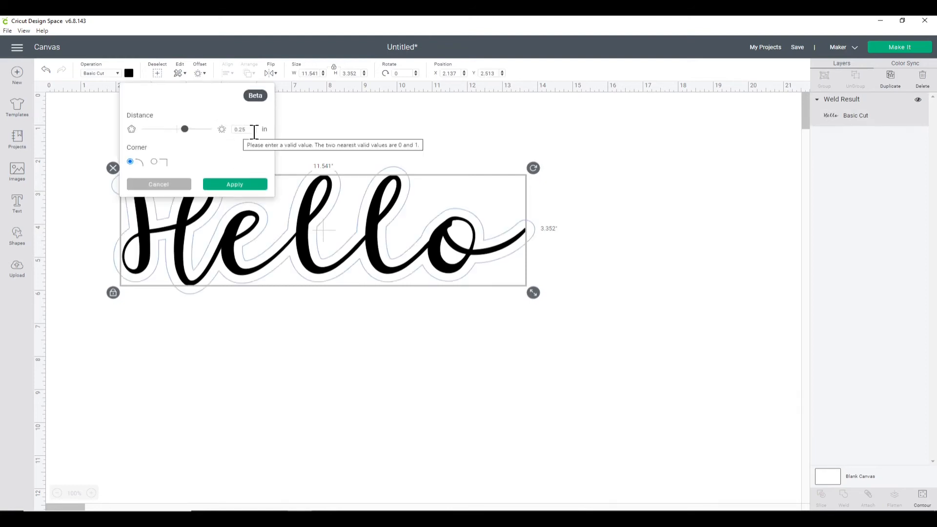
pyautogui.click(244, 188)
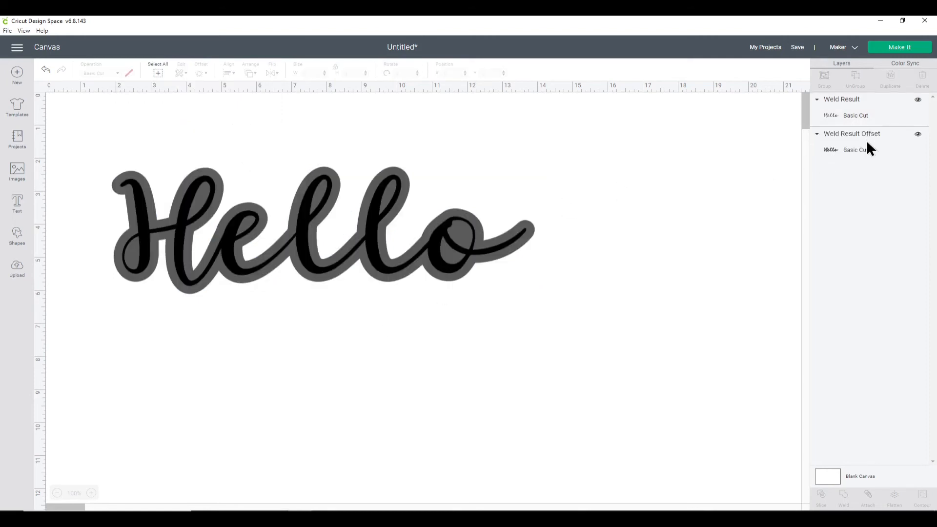
# - Move the welded Hello off its offset to about X 2.97, Y 6.31, and undo the move
pyautogui.click(865, 113)
pyautogui.moveTo(371, 215); pyautogui.dragTo(401, 347)
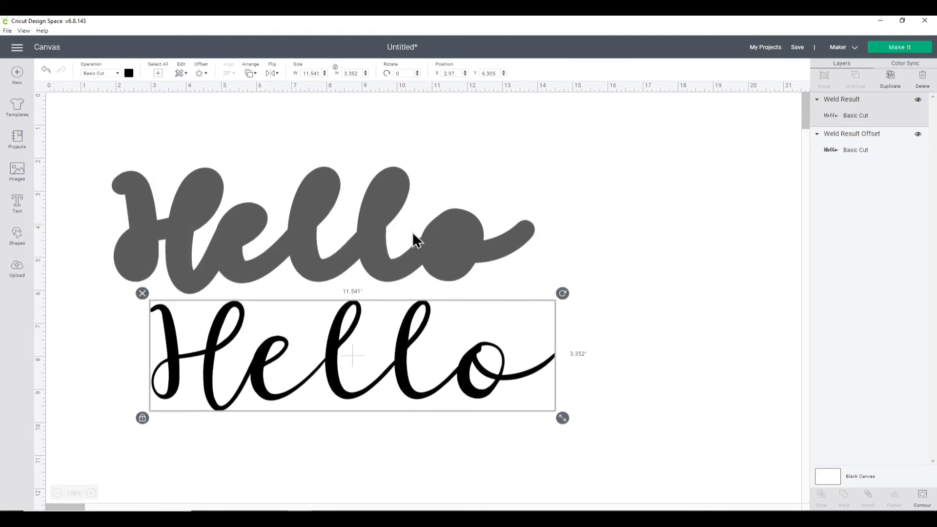
pyautogui.click(389, 215)
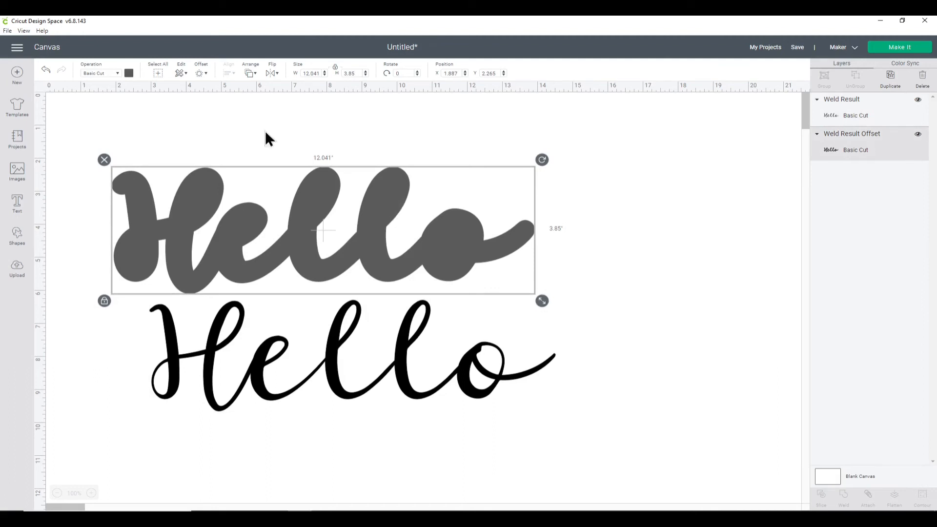
pyautogui.click(46, 69)
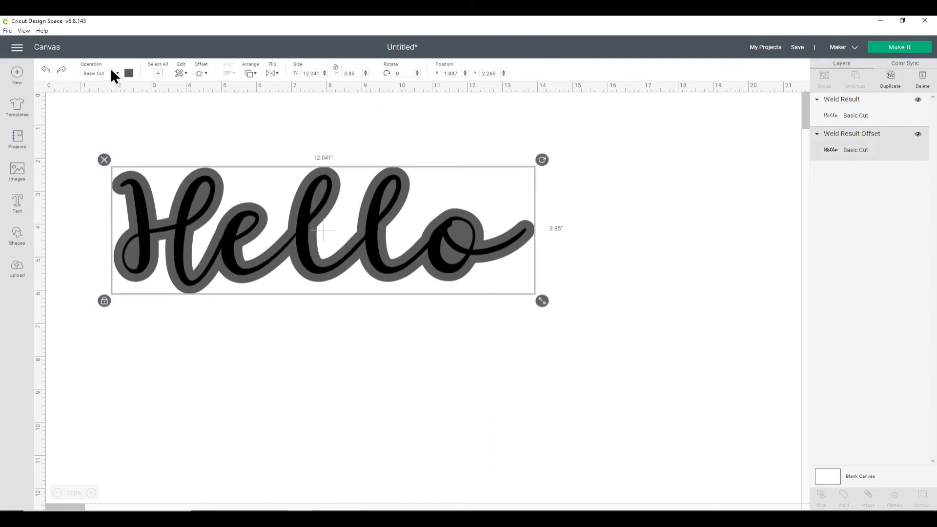
# - Recolor the offset around the welded Hello to light blue
pyautogui.click(129, 73)
pyautogui.click(176, 130)
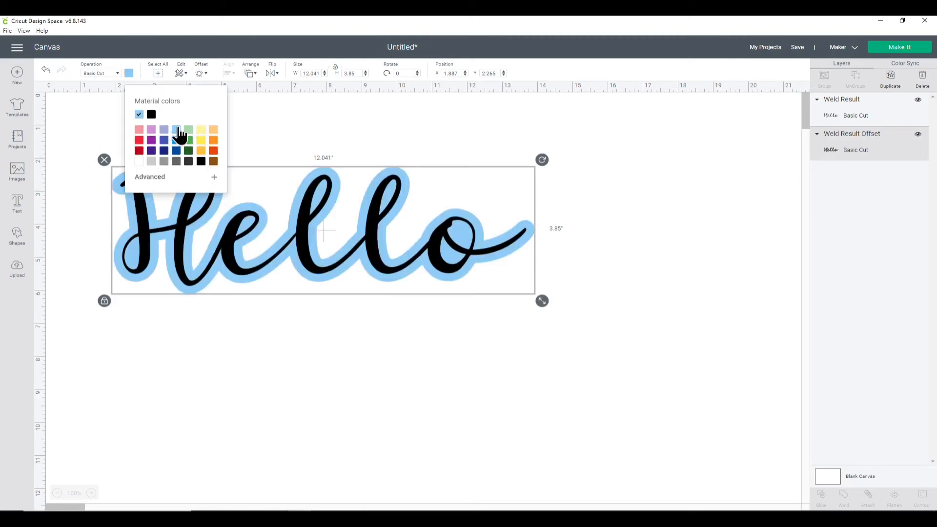
pyautogui.click(351, 130)
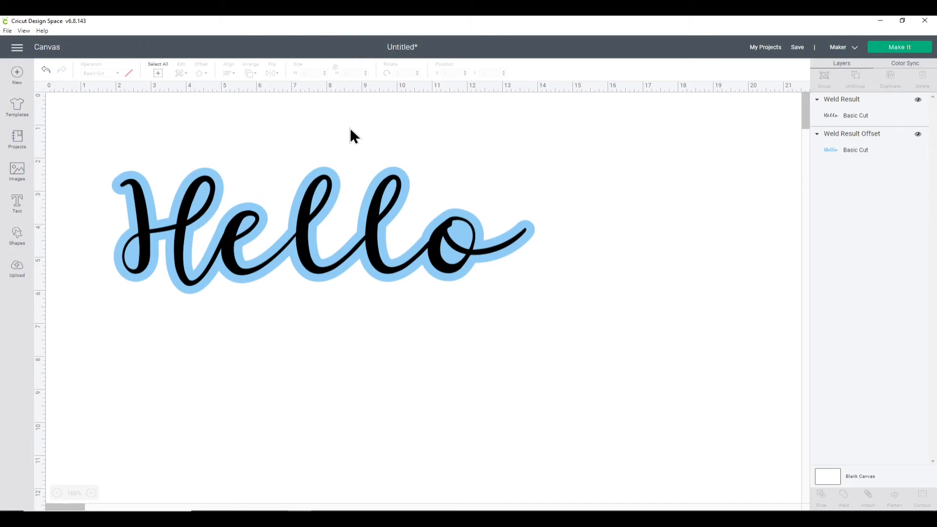
# - Create a second offset of 0.25 in with rounded corners around the light blue Hello offset
pyautogui.click(812, 145)
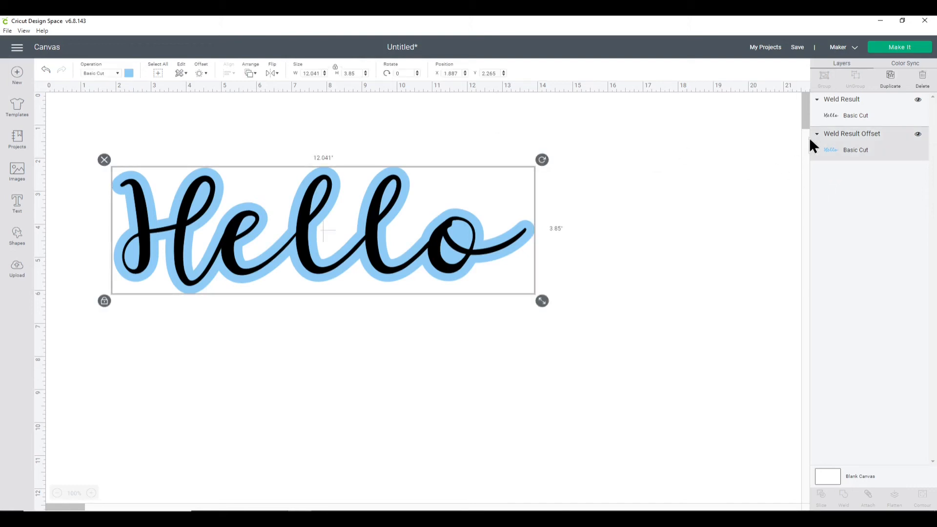
pyautogui.click(202, 74)
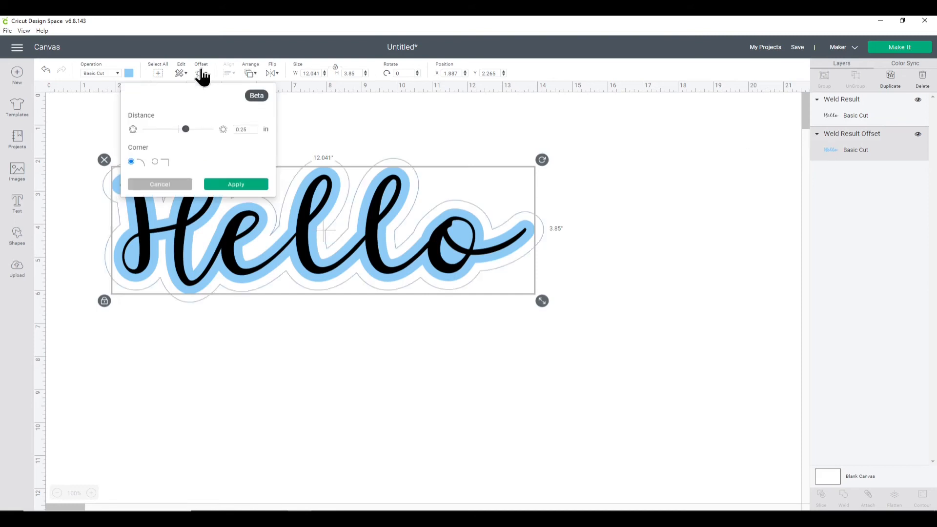
pyautogui.doubleClick(248, 128)
pyautogui.click(247, 184)
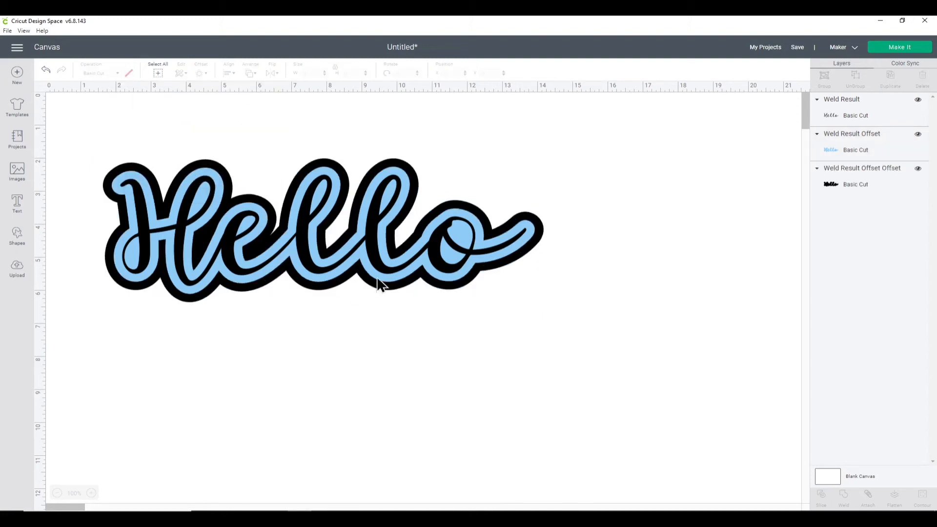
# - Recolor the black second offset layer to medium blue
pyautogui.click(870, 181)
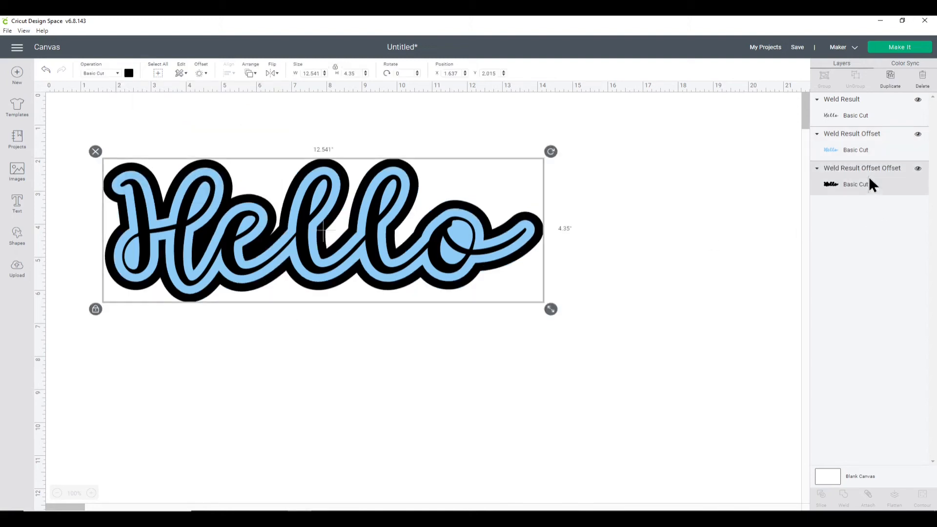
pyautogui.click(129, 73)
pyautogui.click(177, 141)
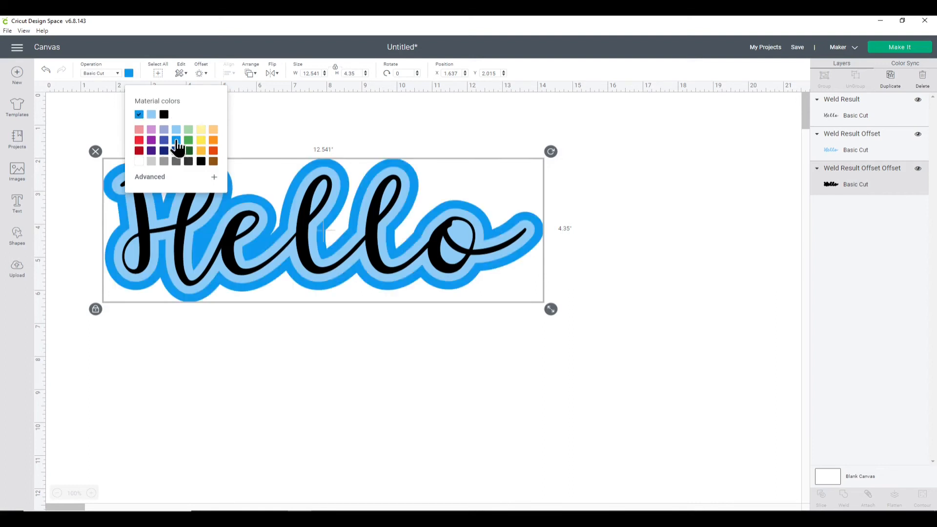
pyautogui.click(689, 210)
# - Create a third offset of 0.25 in with rounded corners around the medium blue layer
pyautogui.click(844, 179)
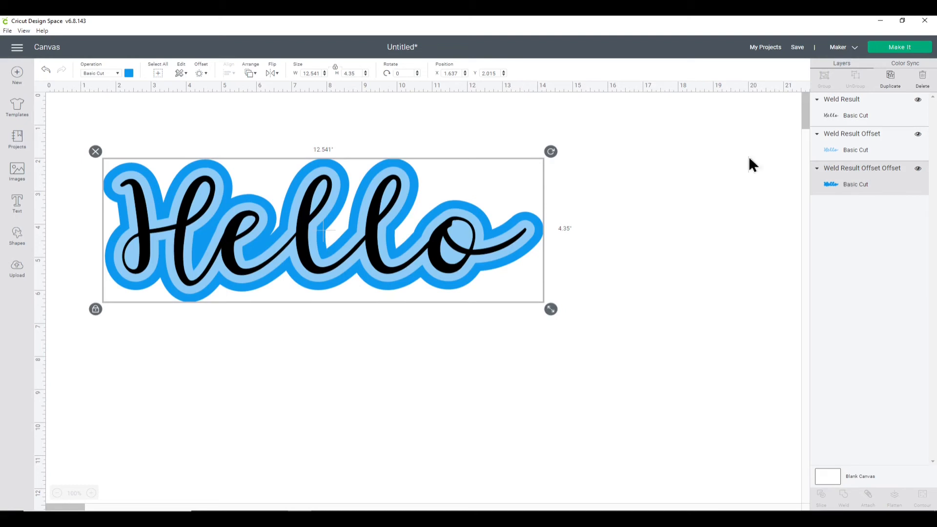
pyautogui.click(200, 73)
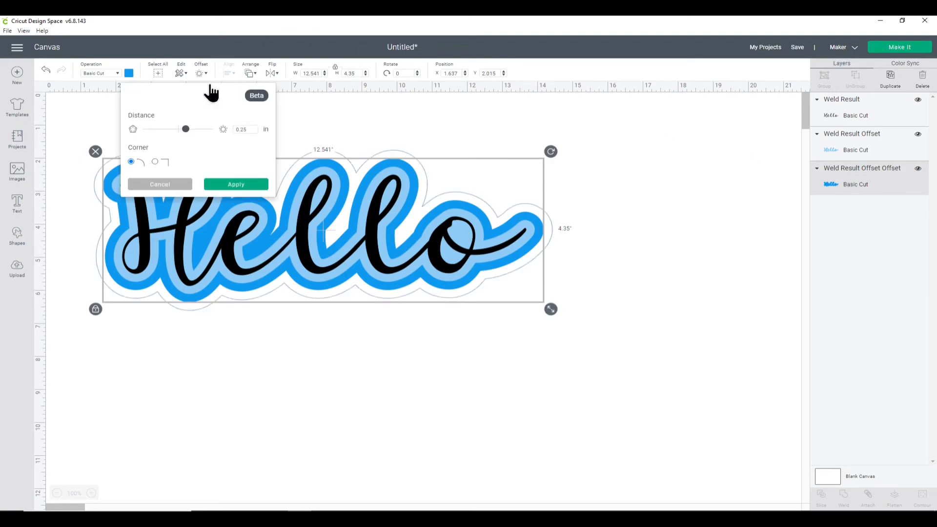
pyautogui.click(237, 185)
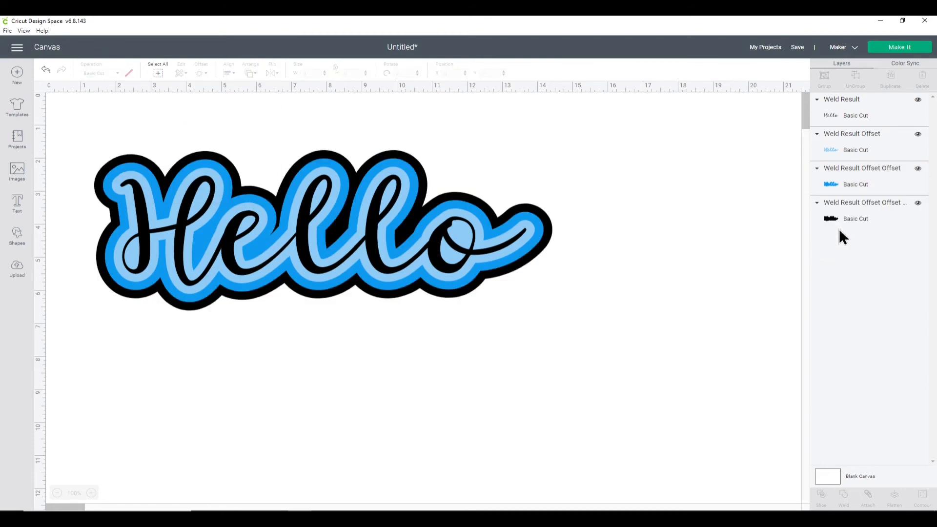
# - Recolor the outermost black offset layer to dark blue
pyautogui.click(848, 213)
pyautogui.click(129, 73)
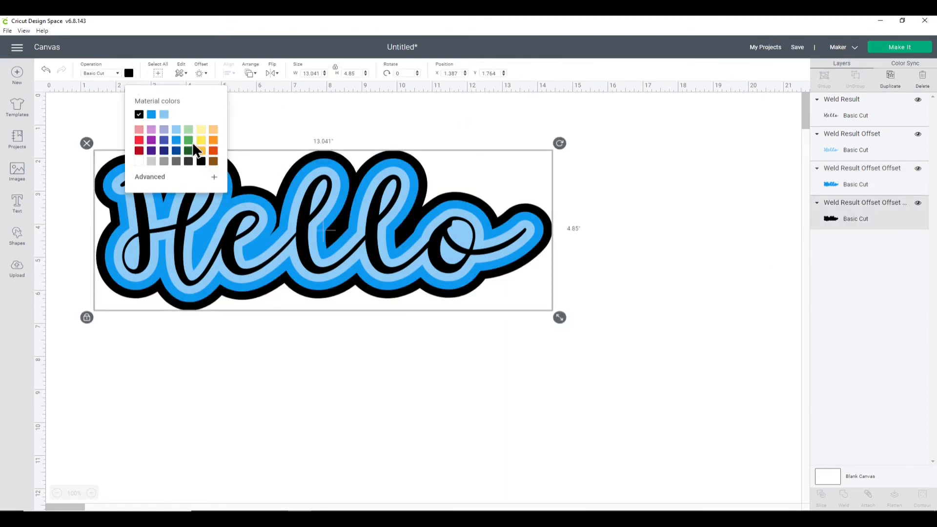
pyautogui.click(174, 151)
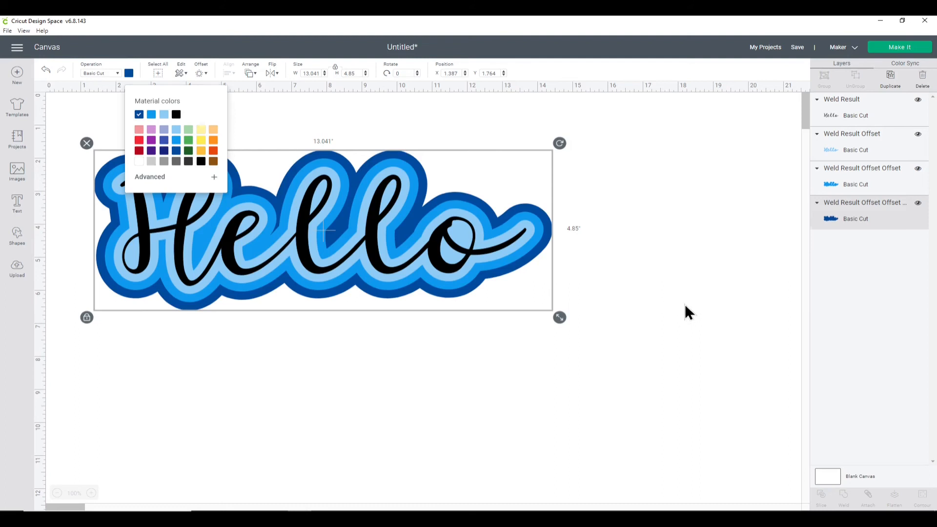
pyautogui.click(722, 302)
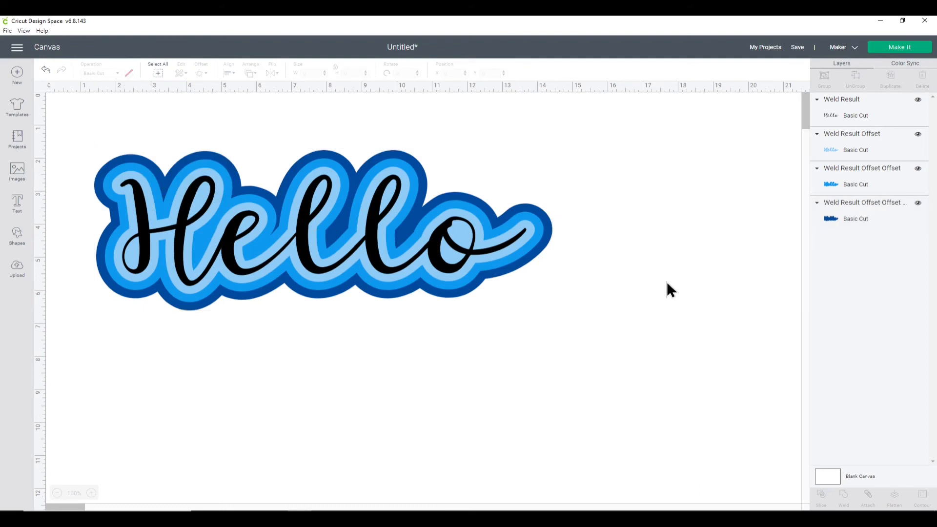
# - Pull the black Hello and its three blue offset layers apart across the canvas to show each shape separately
pyautogui.moveTo(375, 237); pyautogui.dragTo(626, 180)
pyautogui.moveTo(503, 265); pyautogui.dragTo(654, 295)
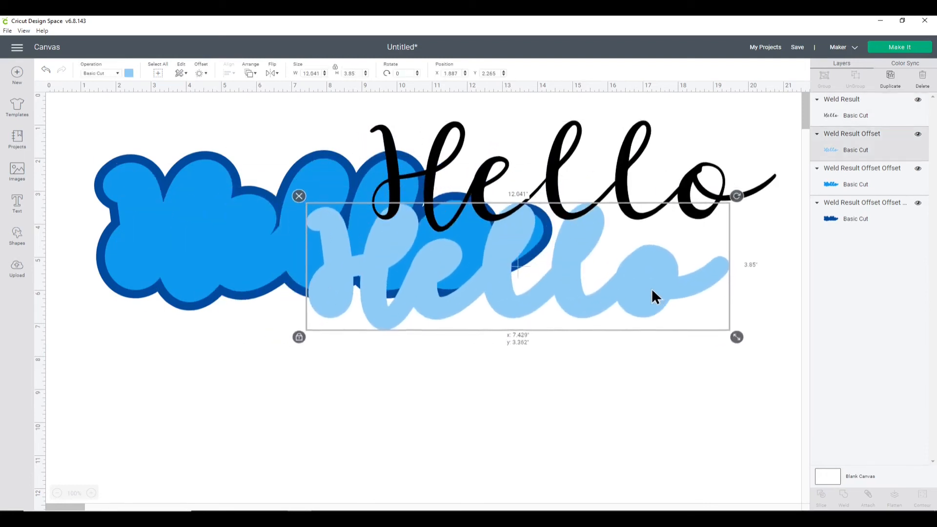
pyautogui.moveTo(282, 221); pyautogui.dragTo(514, 374)
pyautogui.moveTo(225, 245)
pyautogui.mouseDown()
pyautogui.moveTo(178, 260)
pyautogui.moveTo(178, 296)
pyautogui.moveTo(212, 259)
pyautogui.mouseUp()
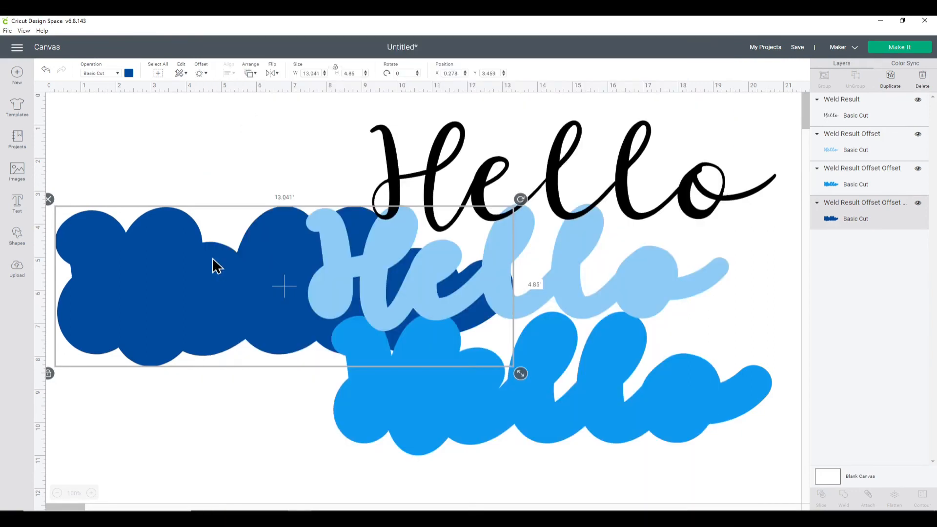
# - Undo the moves of all four Hello layers to restack them in their nested arrangement
pyautogui.click(47, 71)
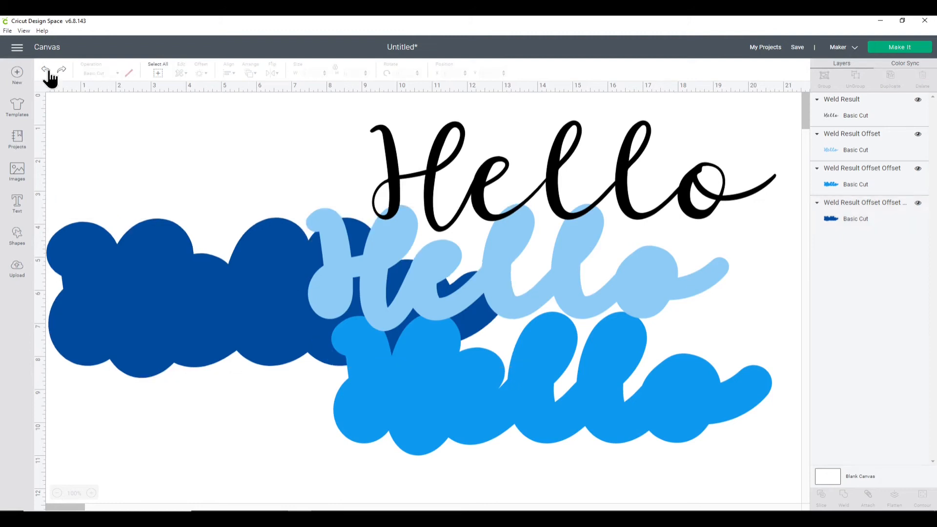
pyautogui.click(47, 71)
pyautogui.click(47, 71)
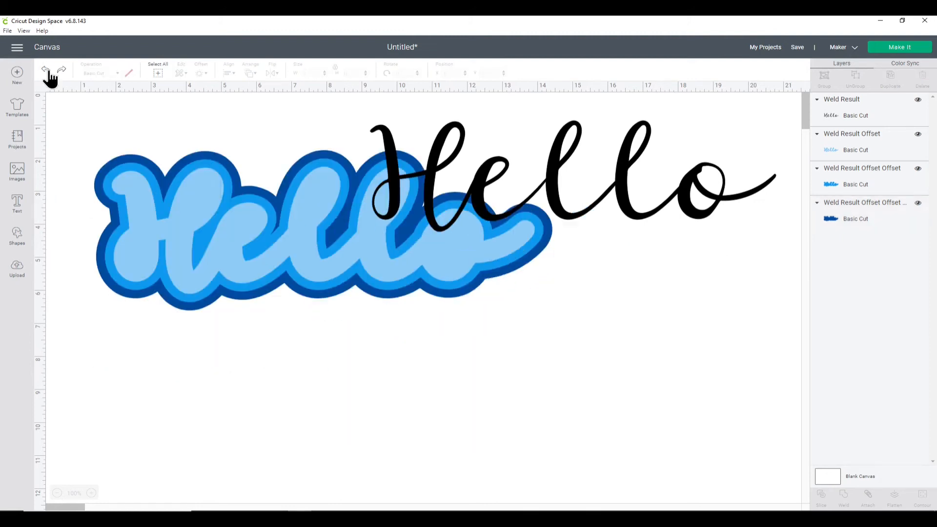
pyautogui.click(47, 71)
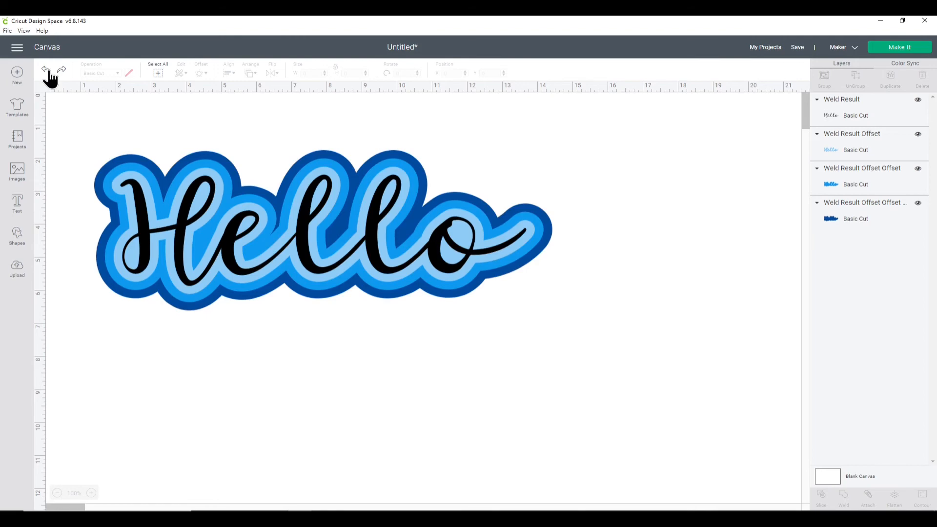